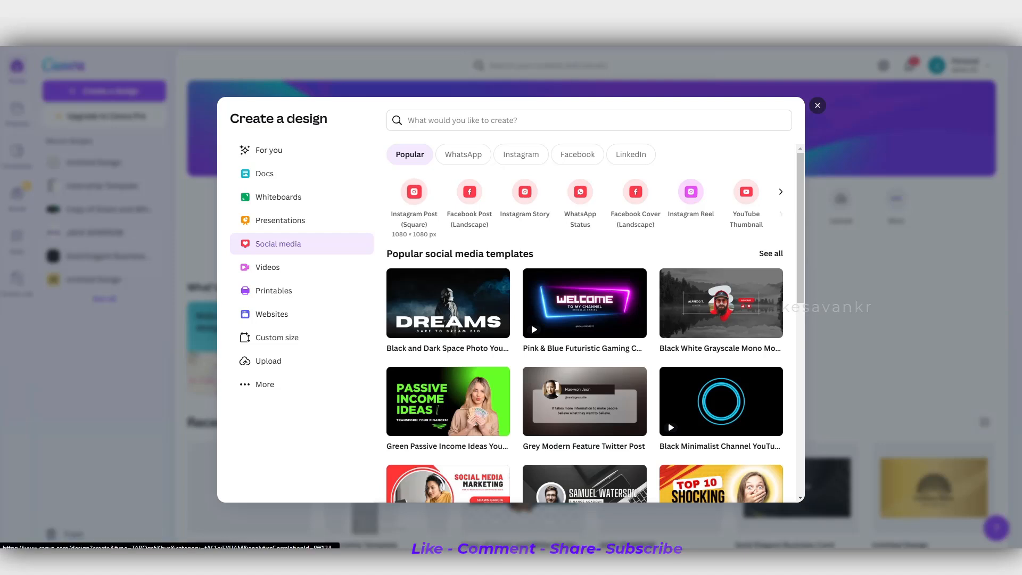
# Create a blank Instagram Post (Square) design, 1080 × 1080 px, from the social media designs.
pyautogui.click(414, 192)
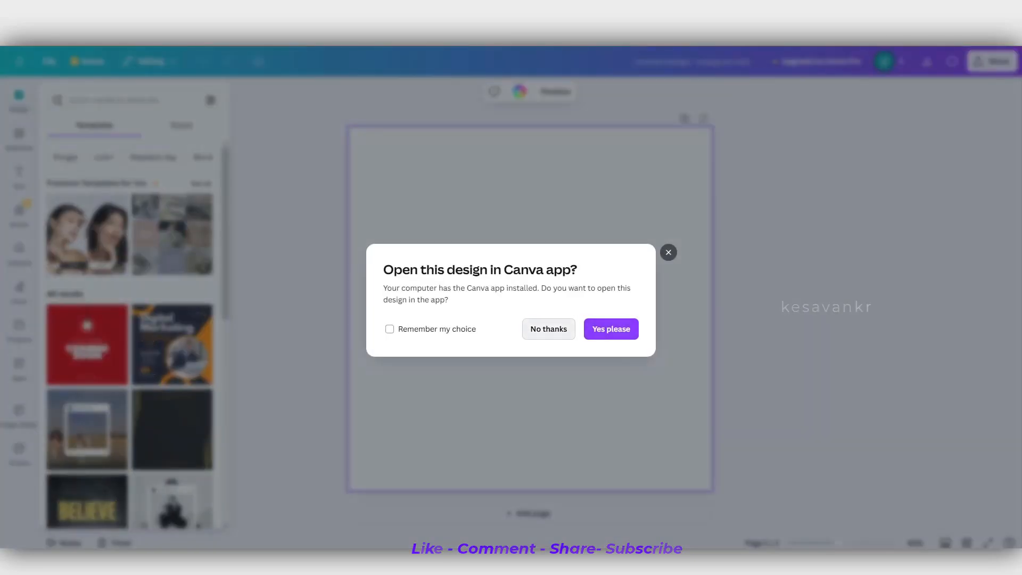
pyautogui.click(548, 329)
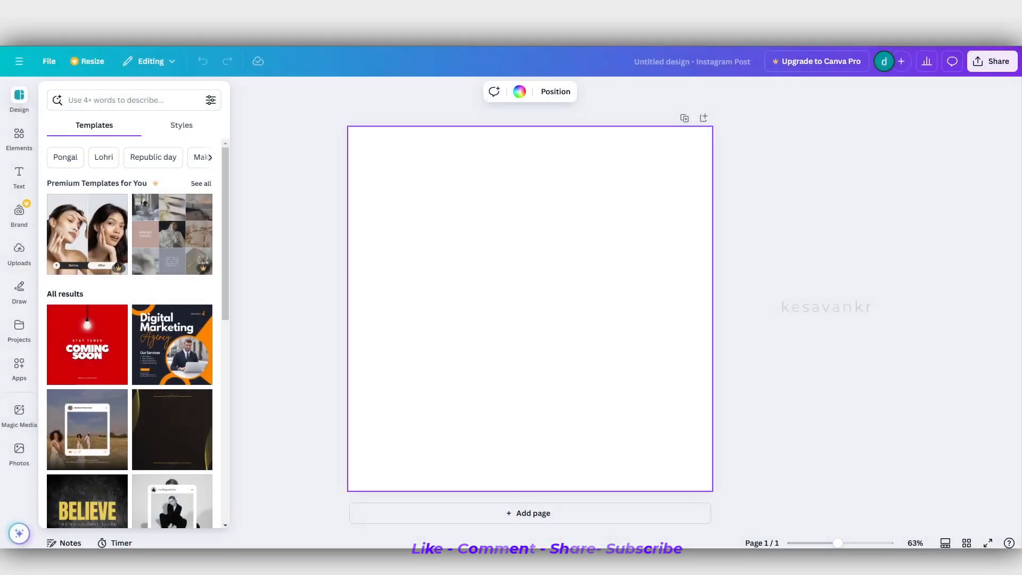
# Browse the Pongal templates and apply the blue design with a seated woman, sugarcane and an overflowing pot.
pyautogui.click(65, 157)
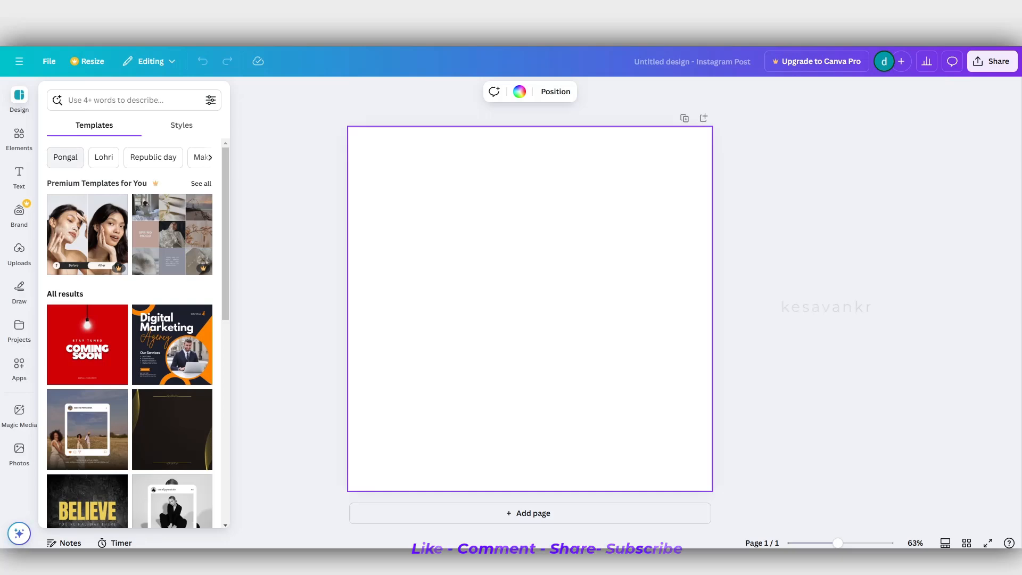
pyautogui.scroll(-3, 130, 330)
pyautogui.scroll(7, 172, 304)
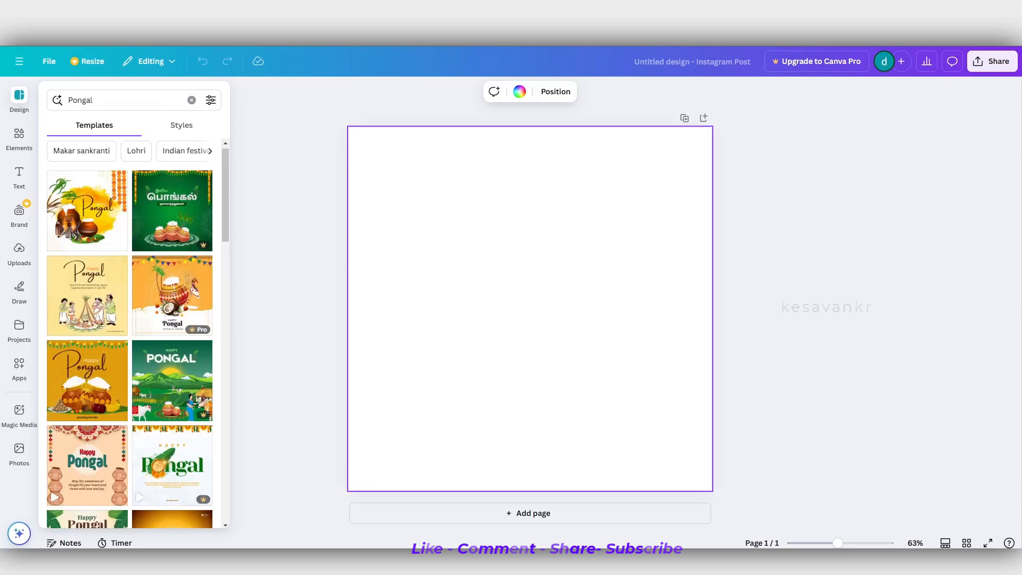
pyautogui.scroll(-6, 172, 304)
pyautogui.scroll(-7, 171, 288)
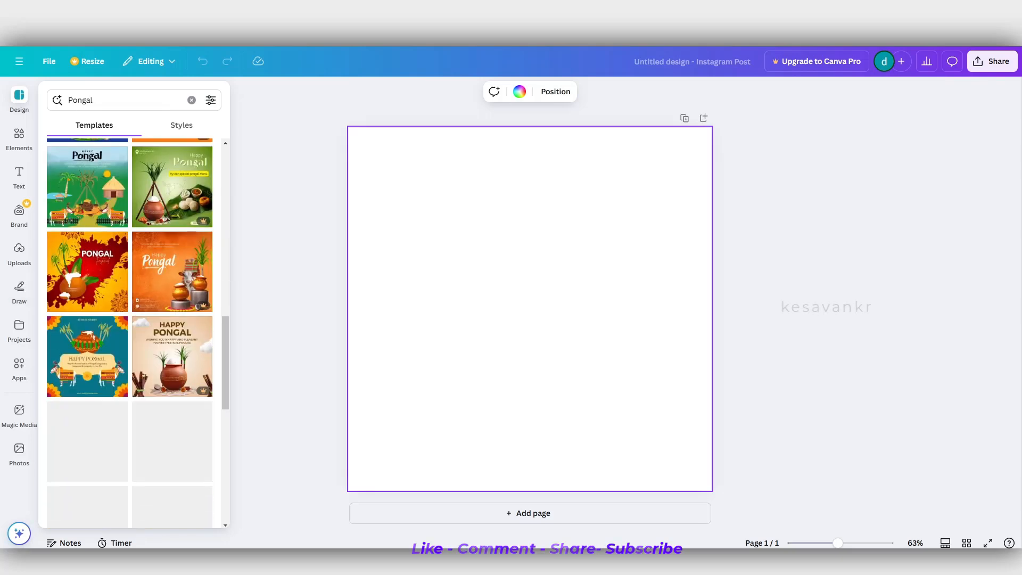
pyautogui.scroll(5, 172, 287)
pyautogui.scroll(-5, 172, 287)
pyautogui.scroll(5, 172, 288)
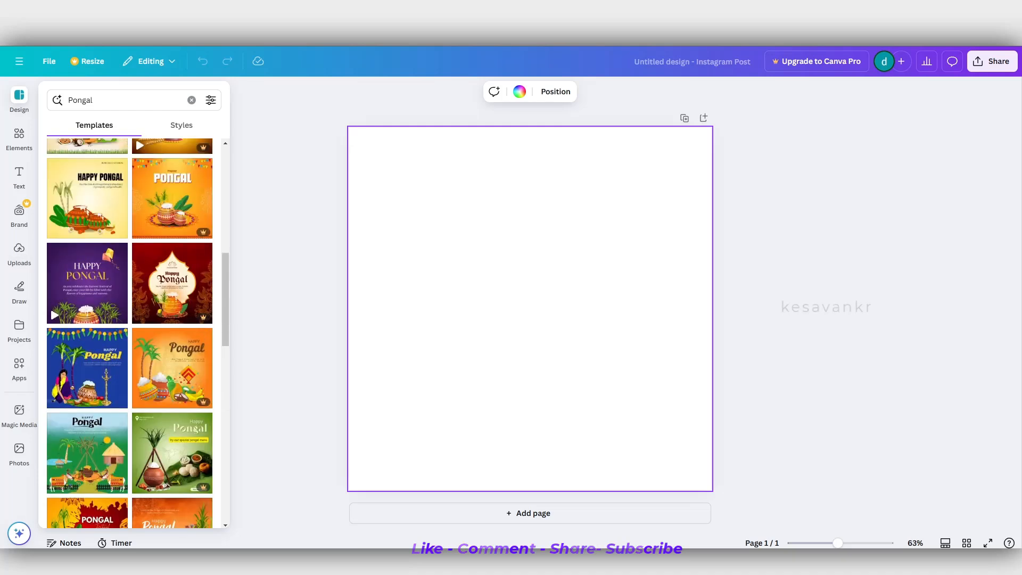
pyautogui.click(115, 335)
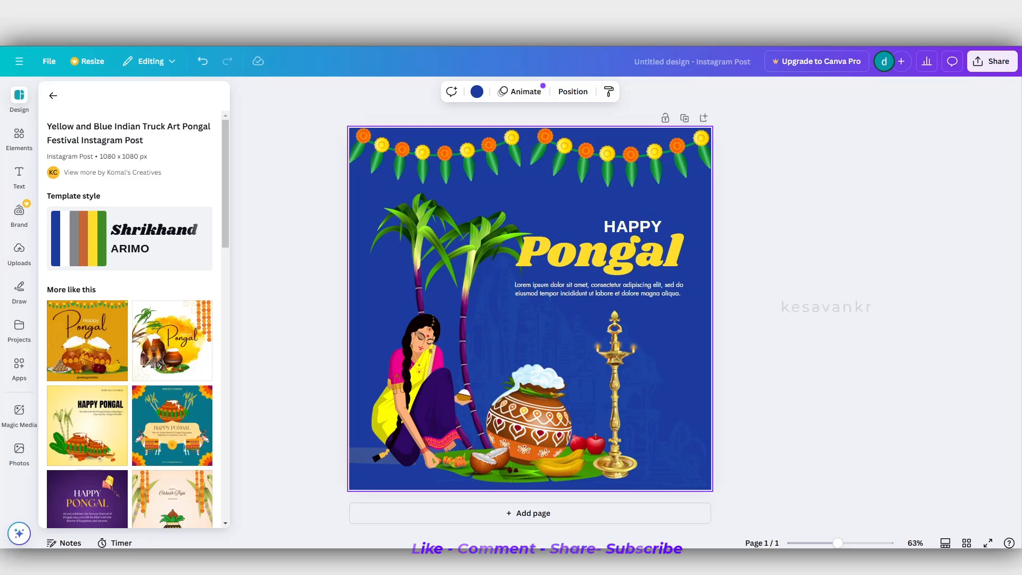
# Select the yellow Pongal heading, then open a new browser tab and search Google for "english to tamil".
pyautogui.click(600, 254)
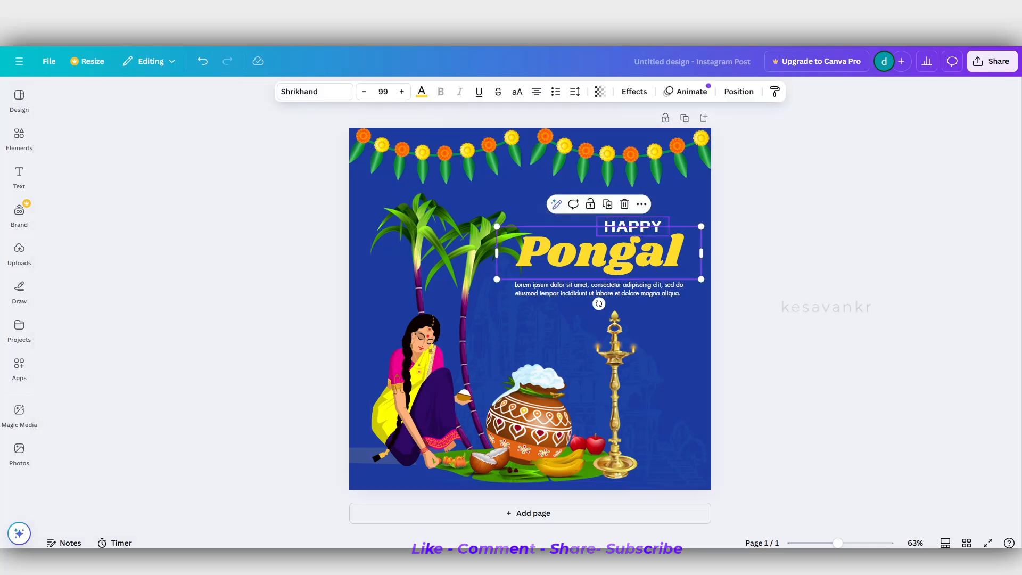
pyautogui.click(559, 325)
pyautogui.click(599, 254)
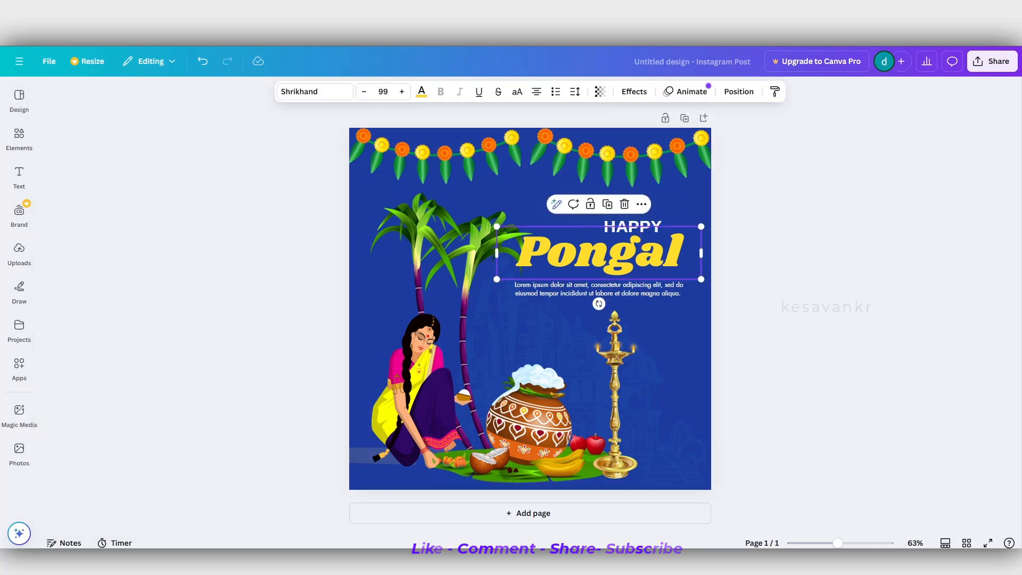
pyautogui.hotkey('ctrl', 't')
pyautogui.write('english')
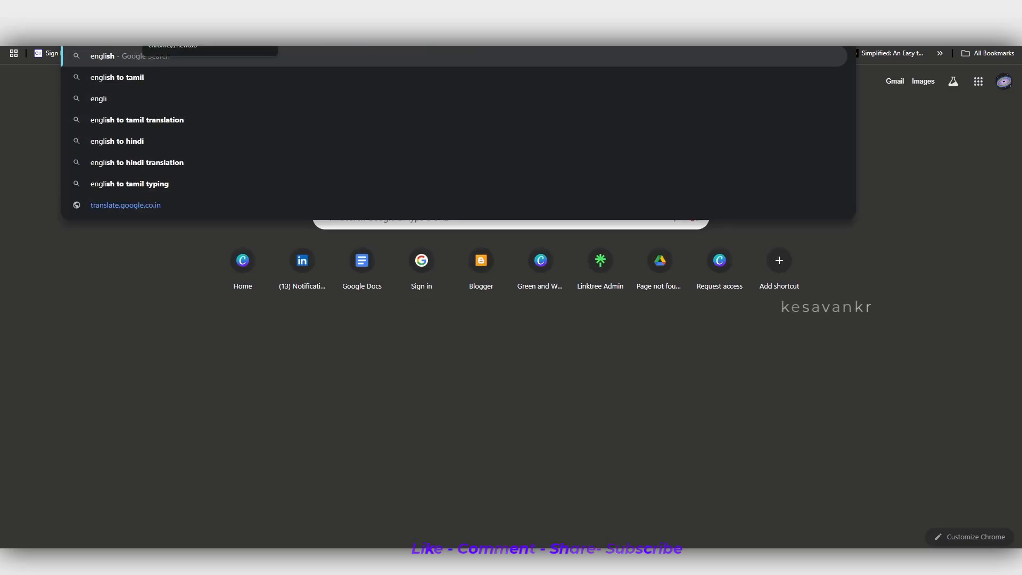
pyautogui.press('Down')
pyautogui.press('Return')
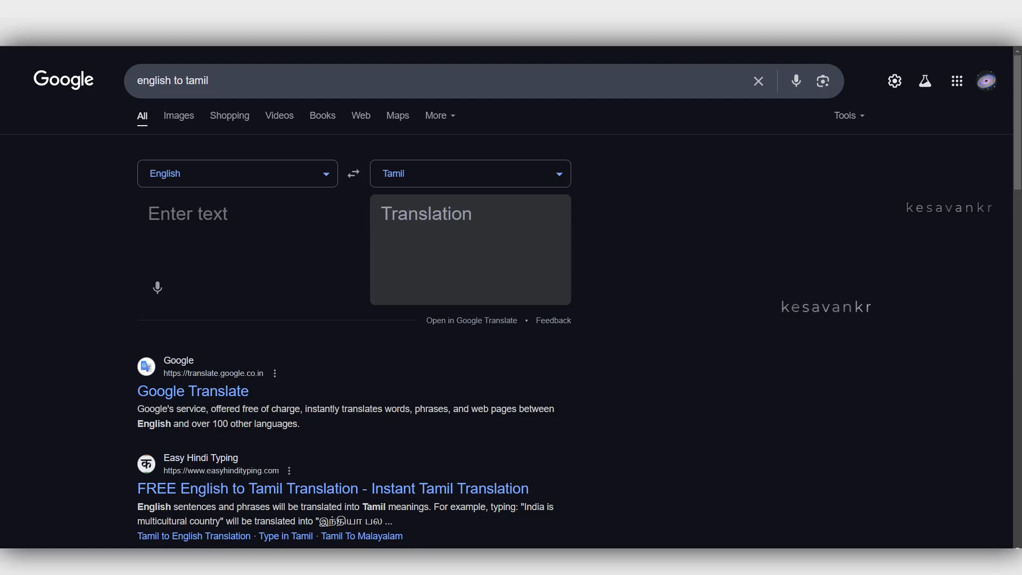
# Try to translate "iniya pongal nazhvazhthukal" from English to Tamil in Google's translation box.
pyautogui.write('iniay')
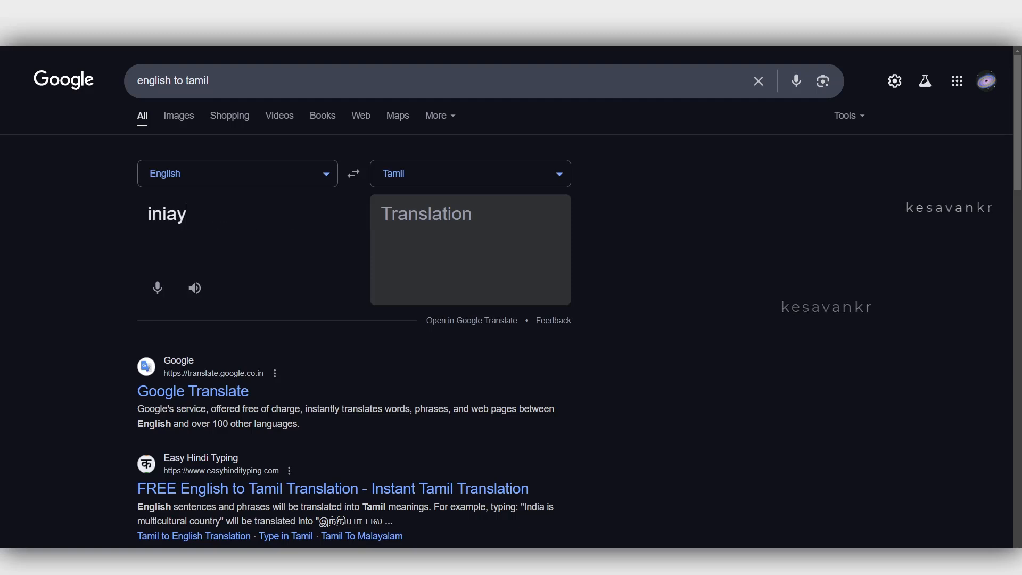
pyautogui.press('BackSpace')
pyautogui.press('BackSpace')
pyautogui.write('y')
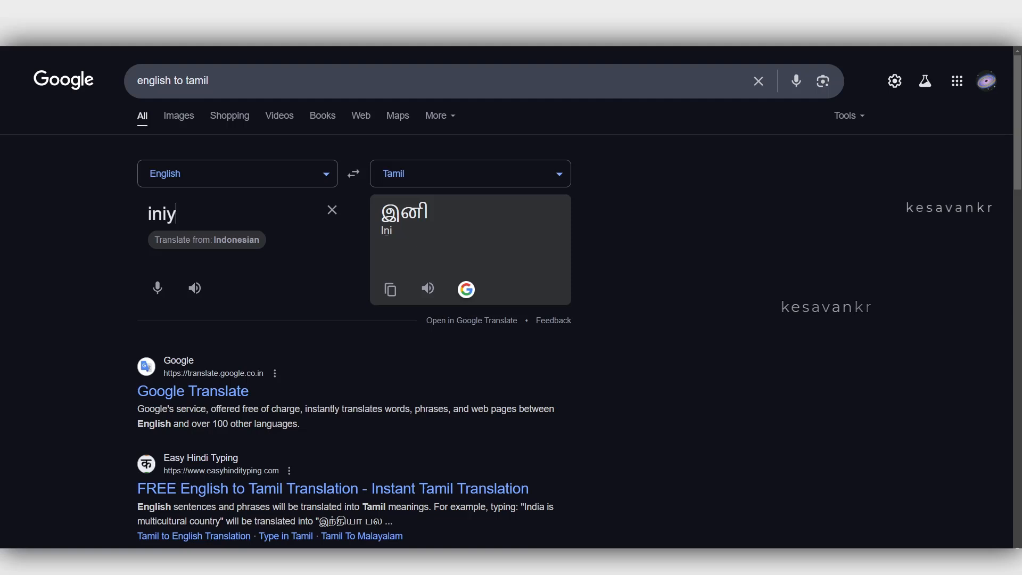
pyautogui.write('a pongal')
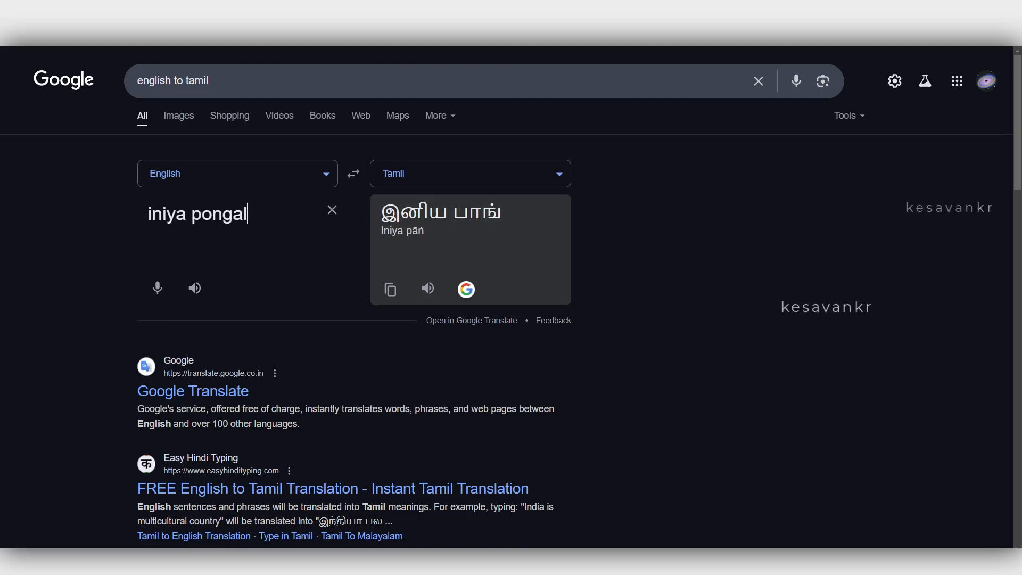
pyautogui.write(' nalv')
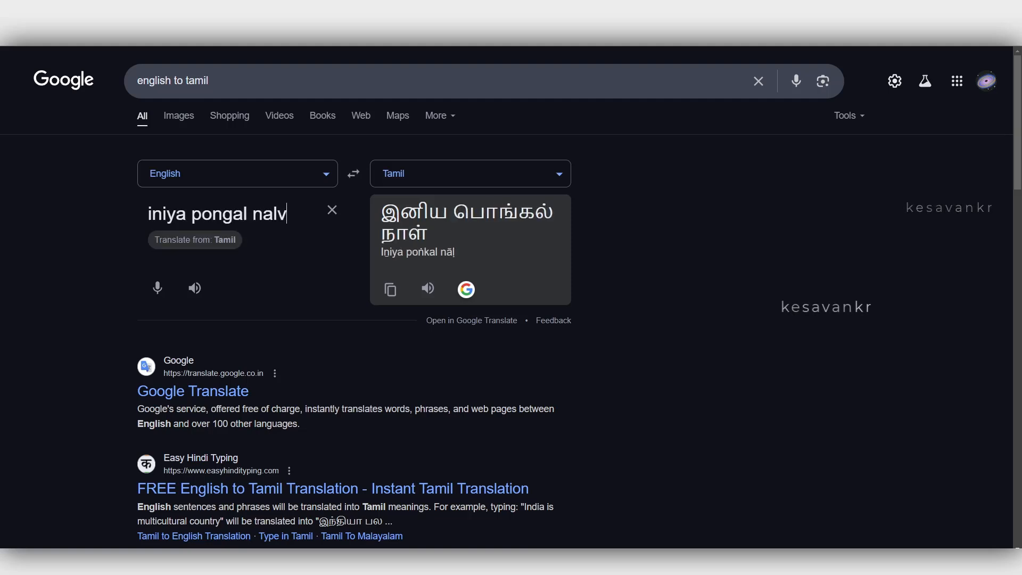
pyautogui.write('azh')
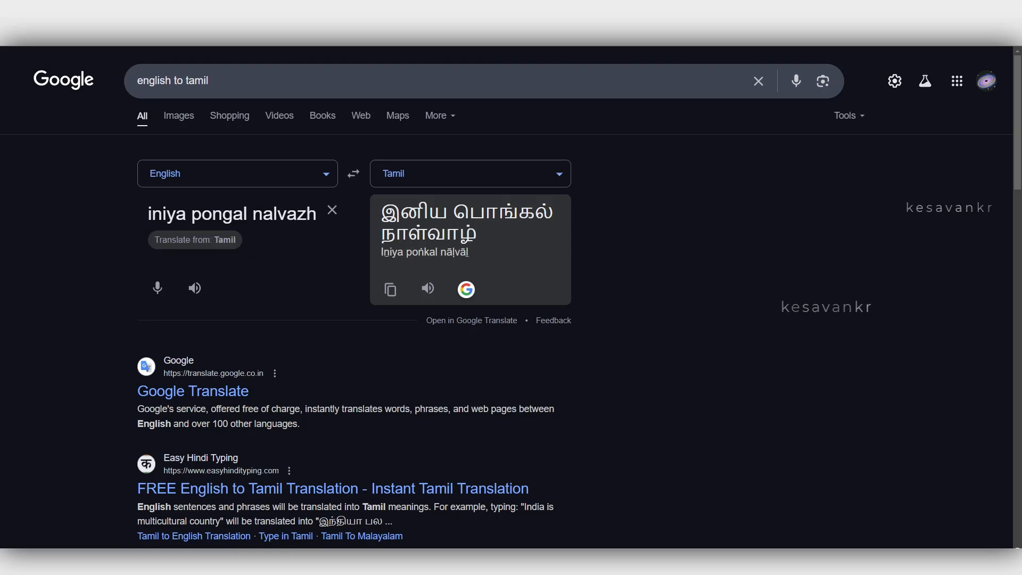
pyautogui.press('BackSpace')
pyautogui.press('BackSpace')
pyautogui.press('BackSpace')
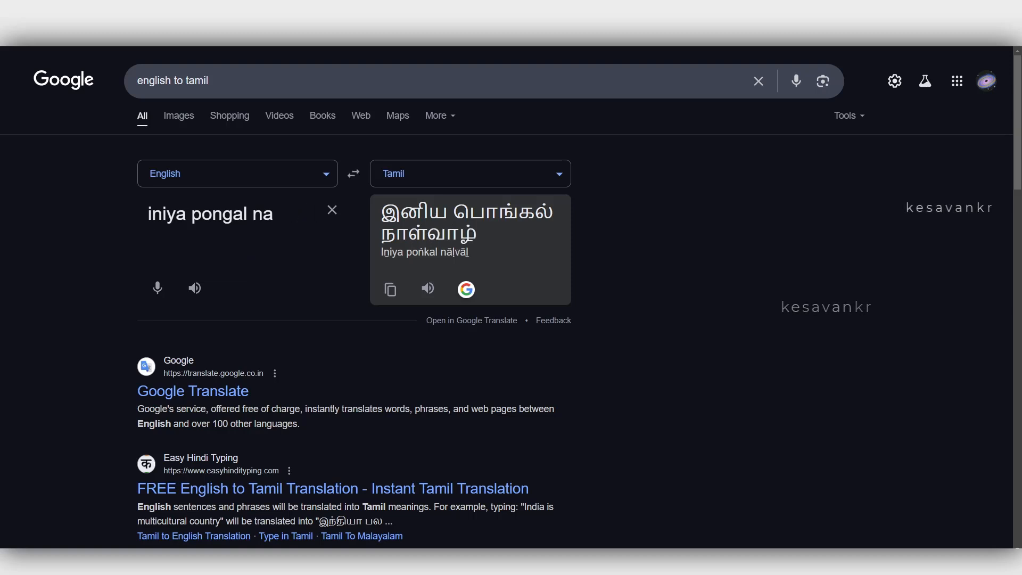
pyautogui.write('zhva')
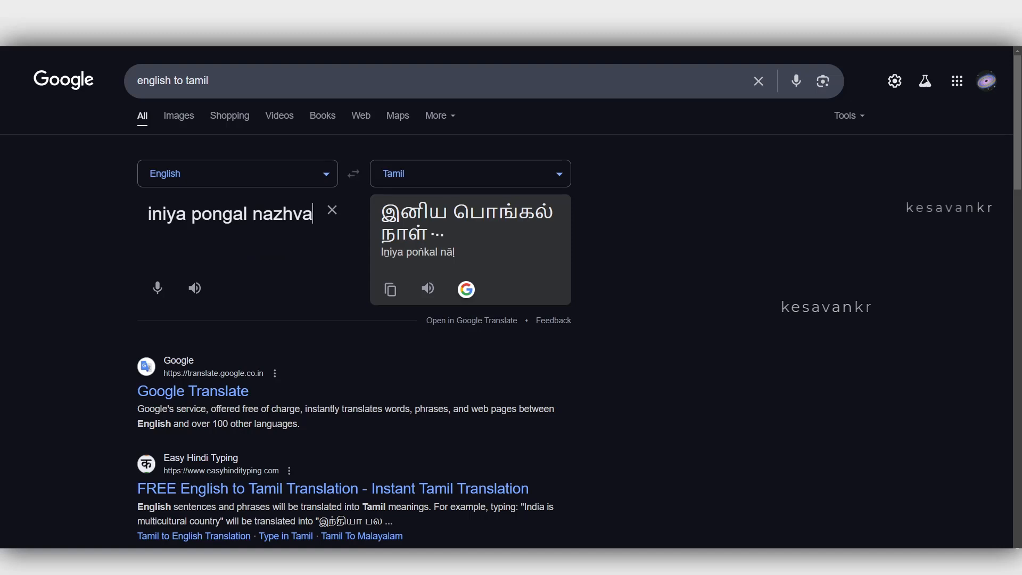
pyautogui.write('zhthu')
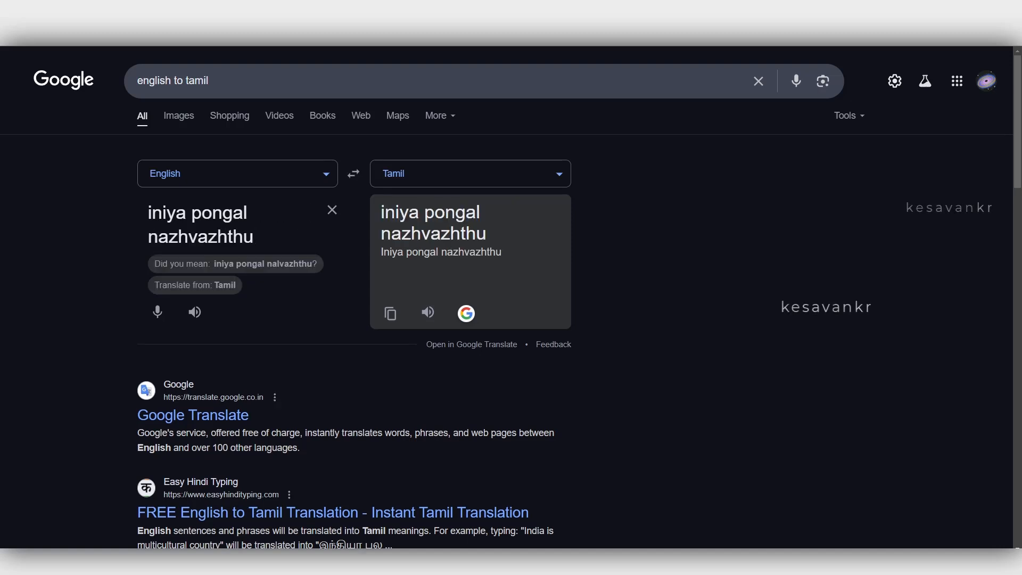
pyautogui.write('kal')
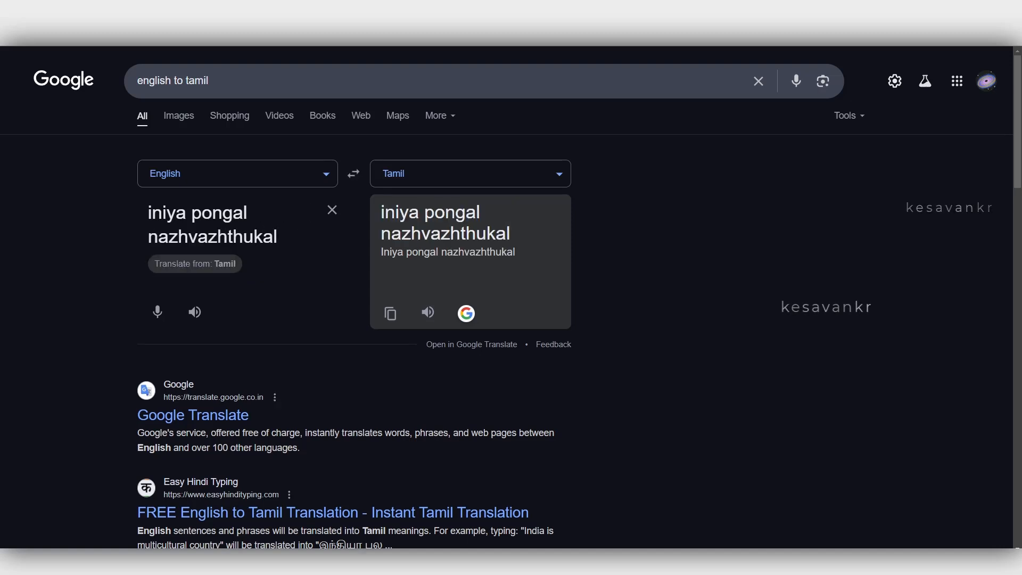
# Switch the translation source to Tamil and remove "nazhvazhthukal" from the source text.
pyautogui.click(194, 264)
pyautogui.hotkey('ctrl', 'shift', 'Left')
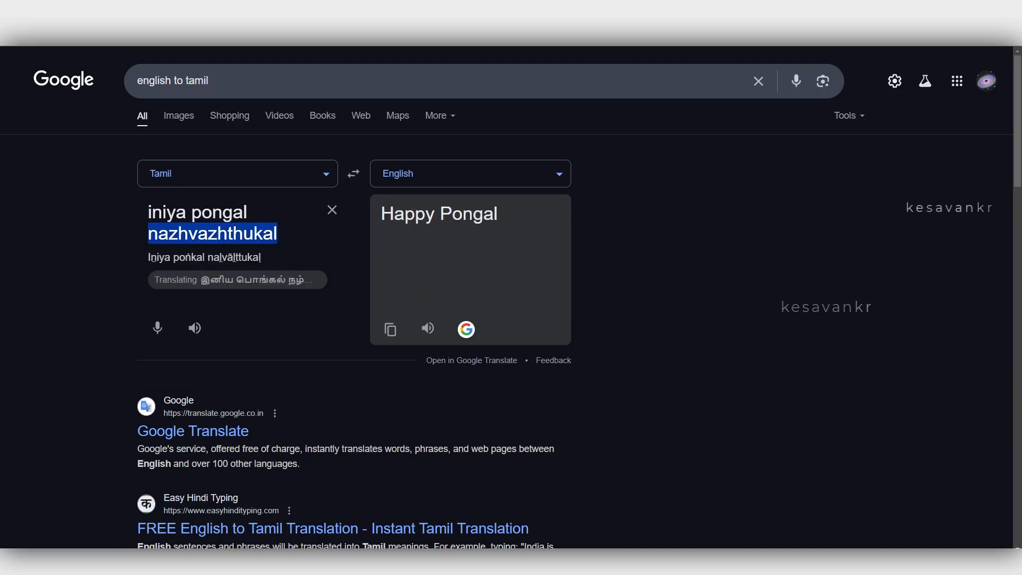
pyautogui.press('BackSpace')
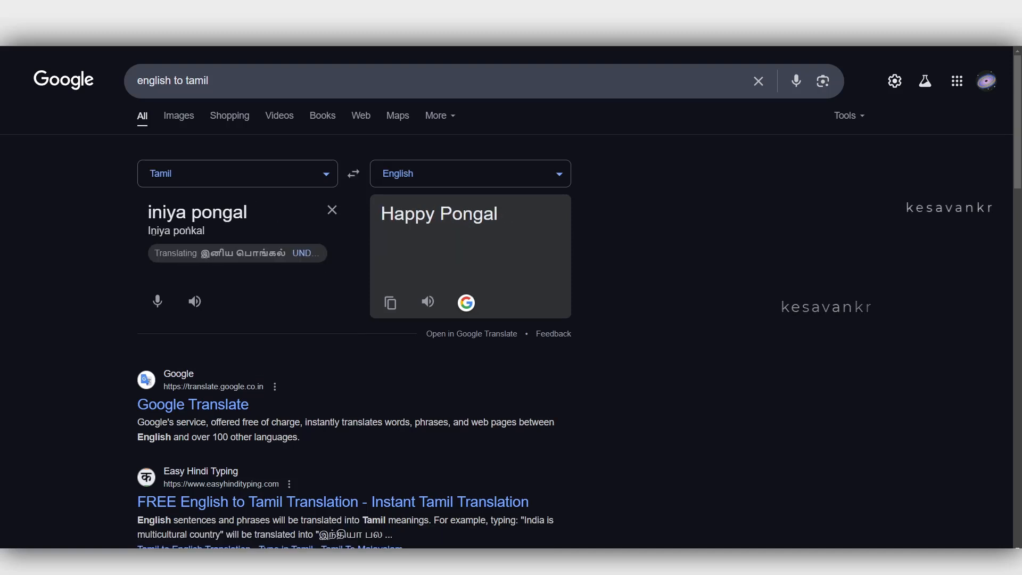
# Search Google again for "english to tamil" to reset the translation box to English and Tamil.
pyautogui.click(238, 173)
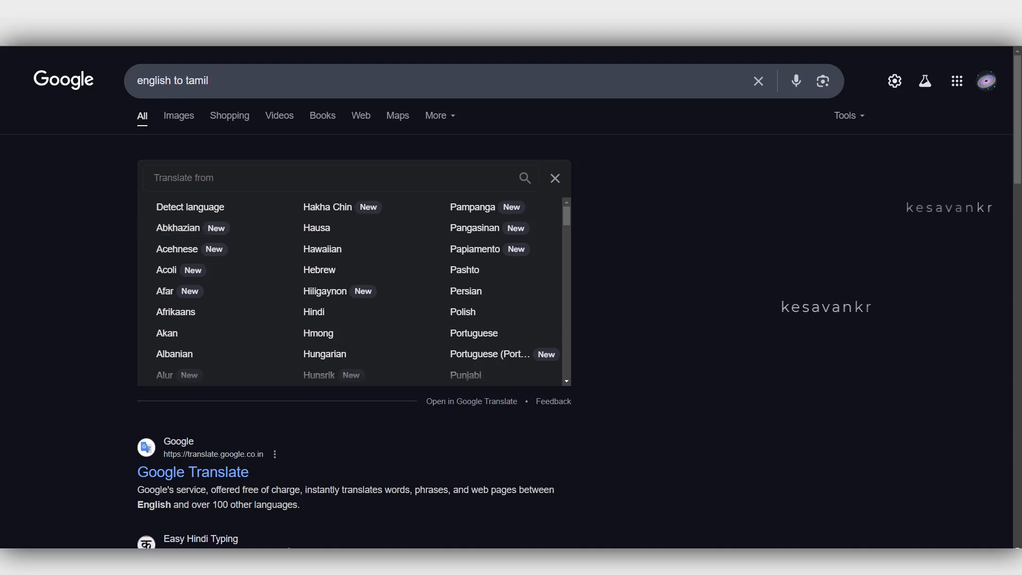
pyautogui.click(698, 81)
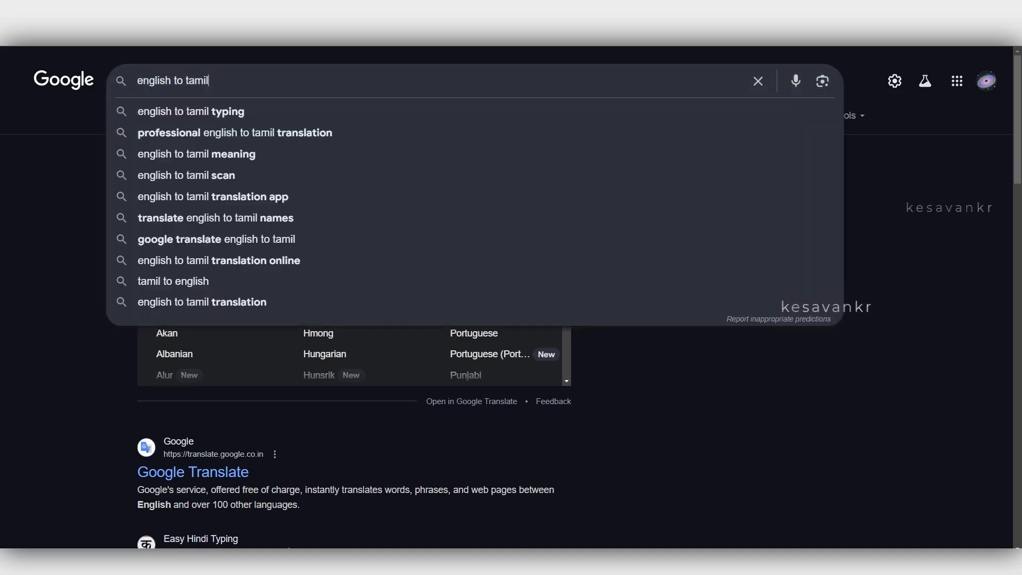
pyautogui.write('engli')
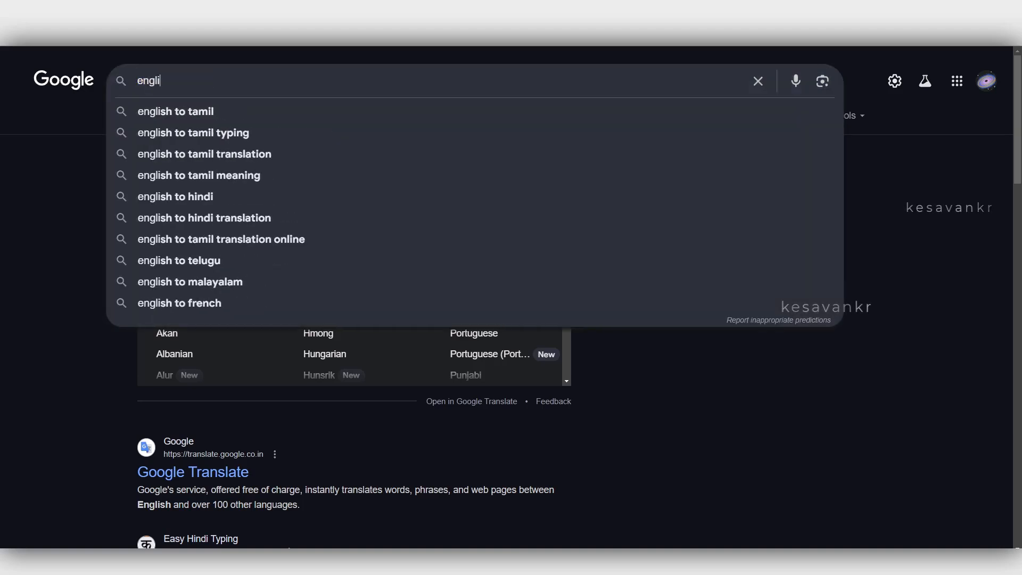
pyautogui.write('sh to tamil')
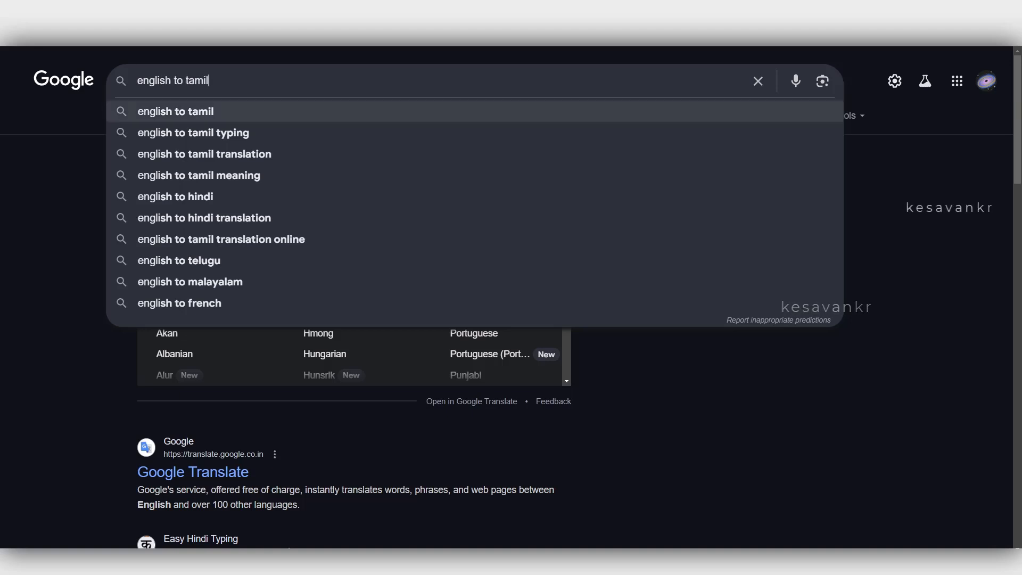
pyautogui.press('Return')
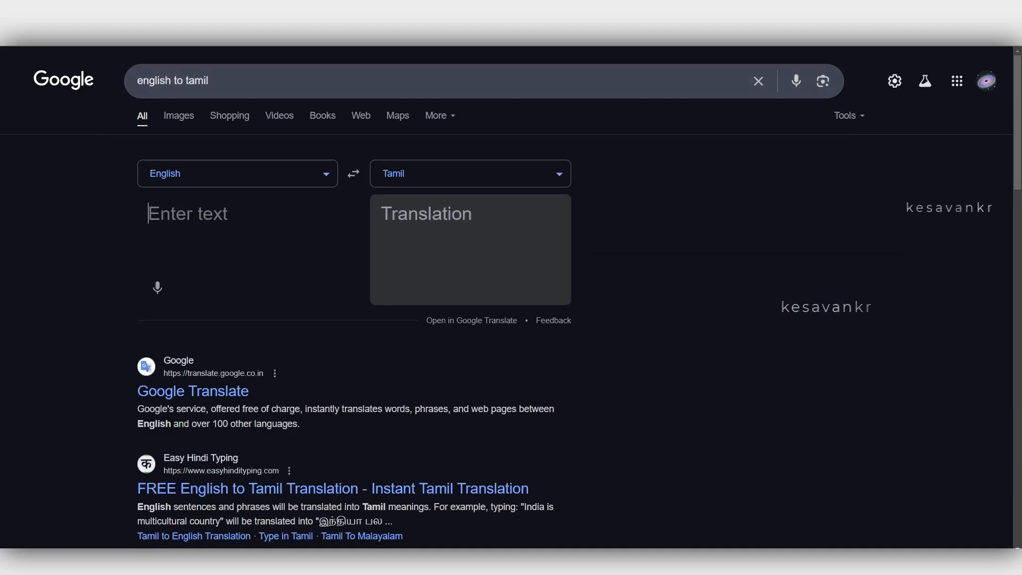
# Translate "iniya pongal" from English to Tamil in the translation box.
pyautogui.write('iniya oi')
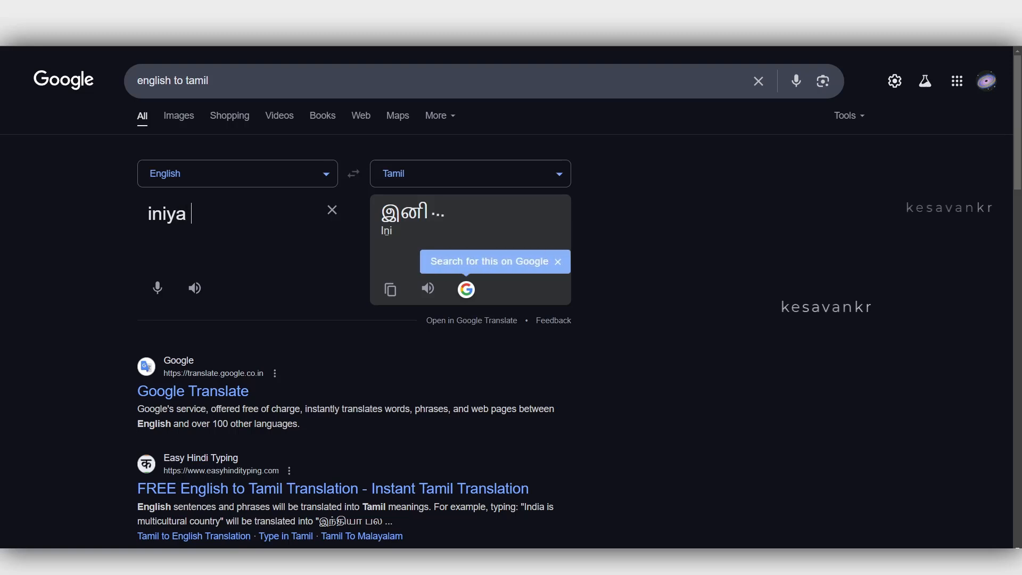
pyautogui.press('BackSpace')
pyautogui.press('BackSpace')
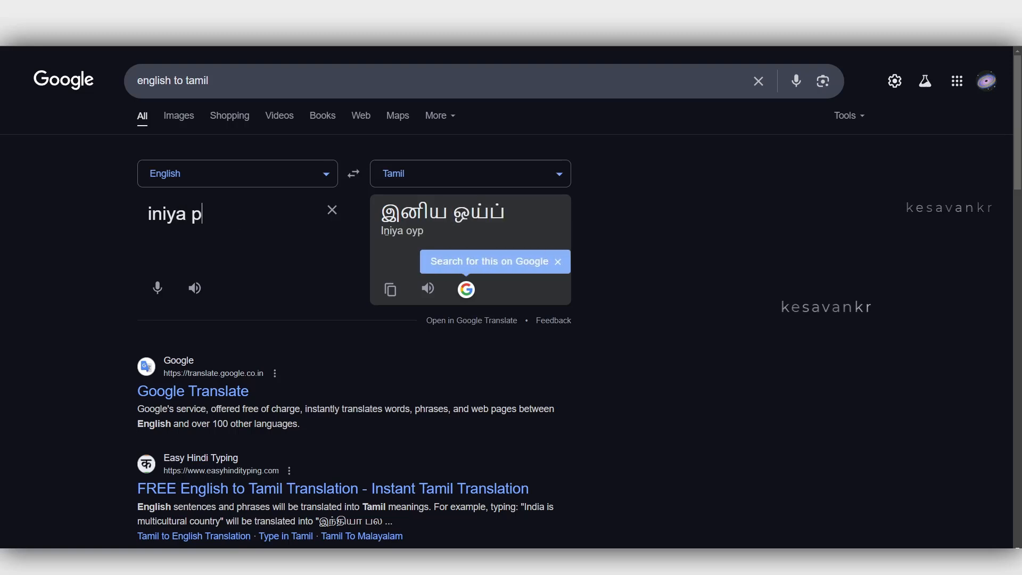
pyautogui.write('onga')
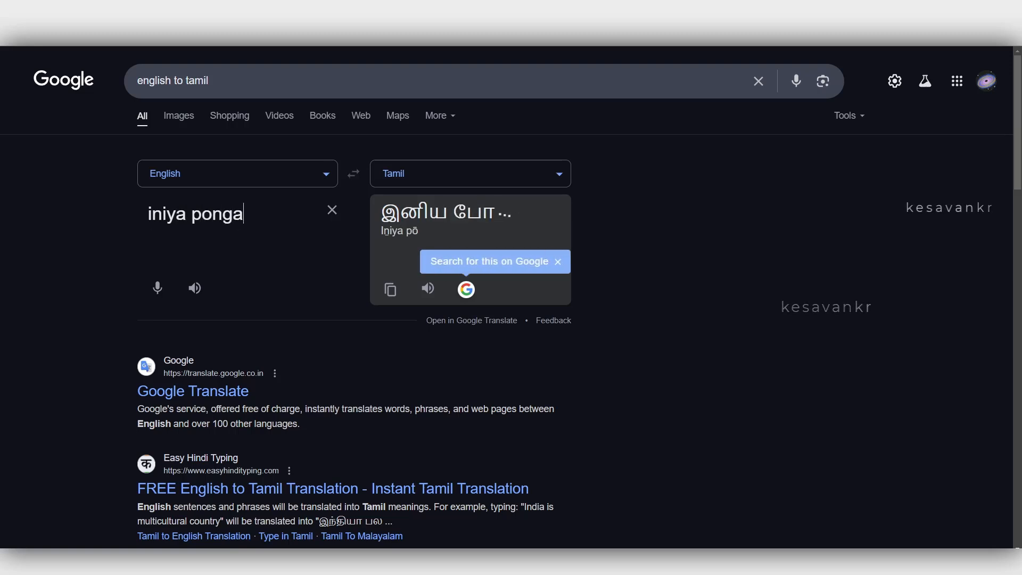
pyautogui.write('l')
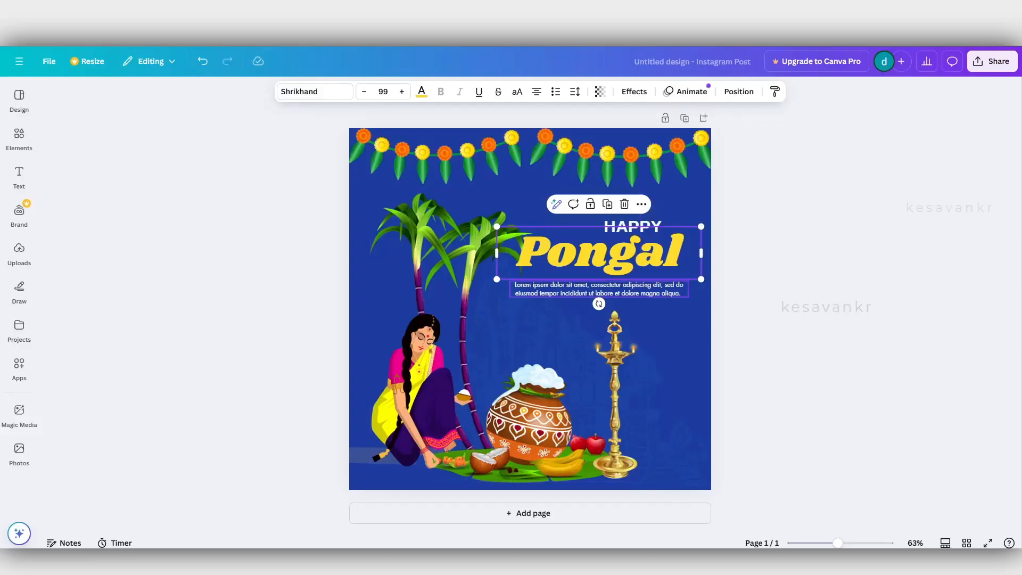
# Switch to Canva, replace the HAPPY text above the Pongal heading with the copied word இனிய, and move it slightly upward.
pyautogui.doubleClick(599, 254)
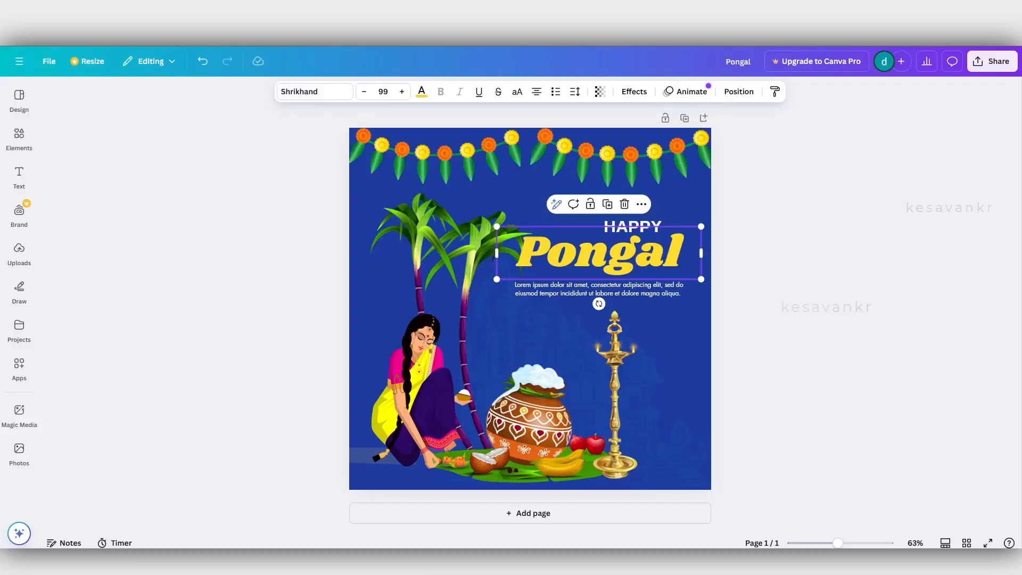
pyautogui.press('Escape')
pyautogui.press('Escape')
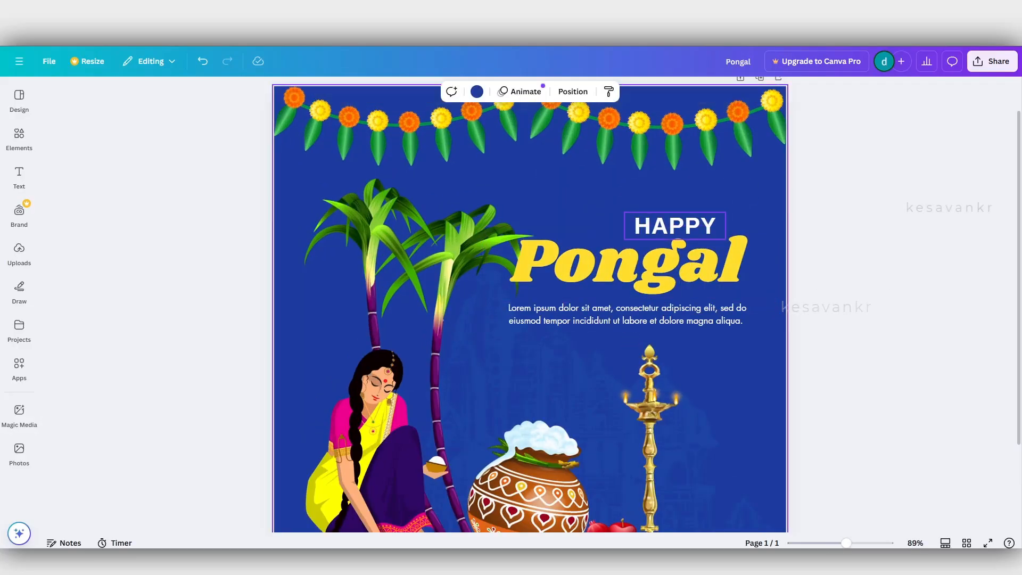
pyautogui.write('இனிய')
pyautogui.hotkey('ctrl', 'z')
pyautogui.doubleClick(675, 226)
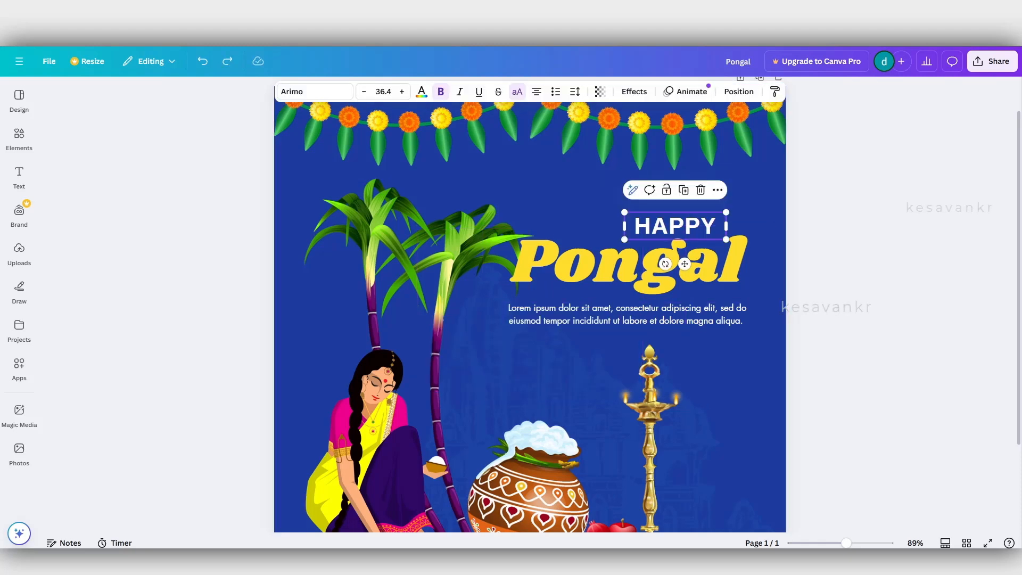
pyautogui.write('இனிய')
pyautogui.click(596, 208)
pyautogui.moveTo(675, 250); pyautogui.dragTo(678, 220)
# Copy the word பொங்கல் from the Google translation and replace the yellow Pongal heading with it in Canva.
pyautogui.hotkey('alt', 'Tab')
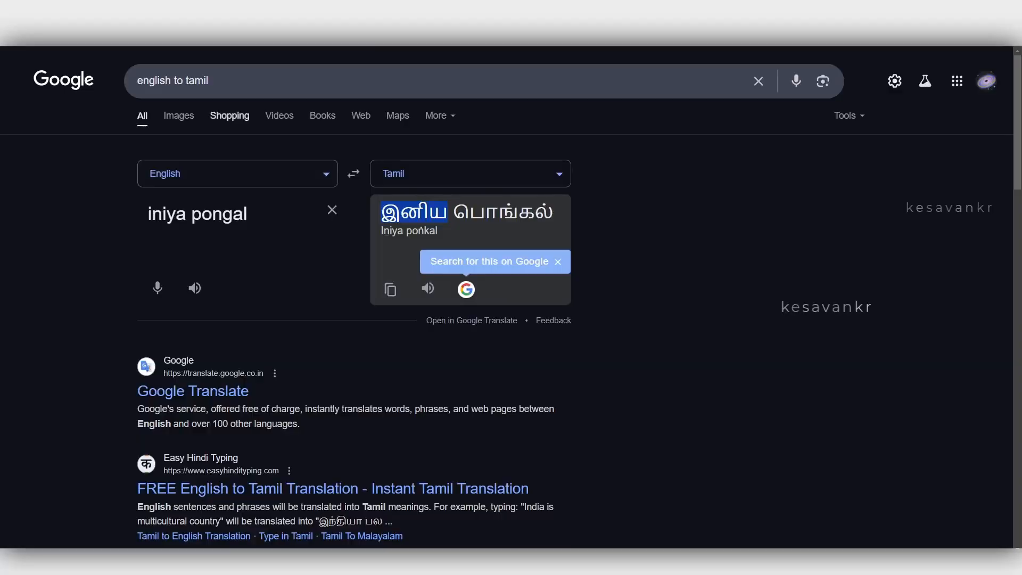
pyautogui.doubleClick(503, 212)
pyautogui.hotkey('ctrl', 'c')
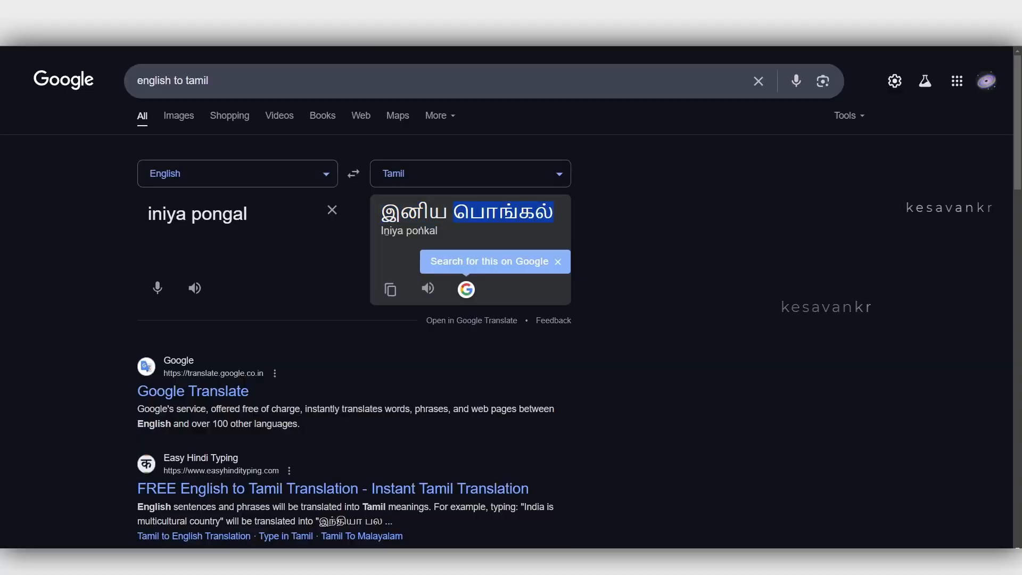
pyautogui.hotkey('alt', 'Tab')
pyautogui.doubleClick(627, 321)
pyautogui.hotkey('ctrl', 'v')
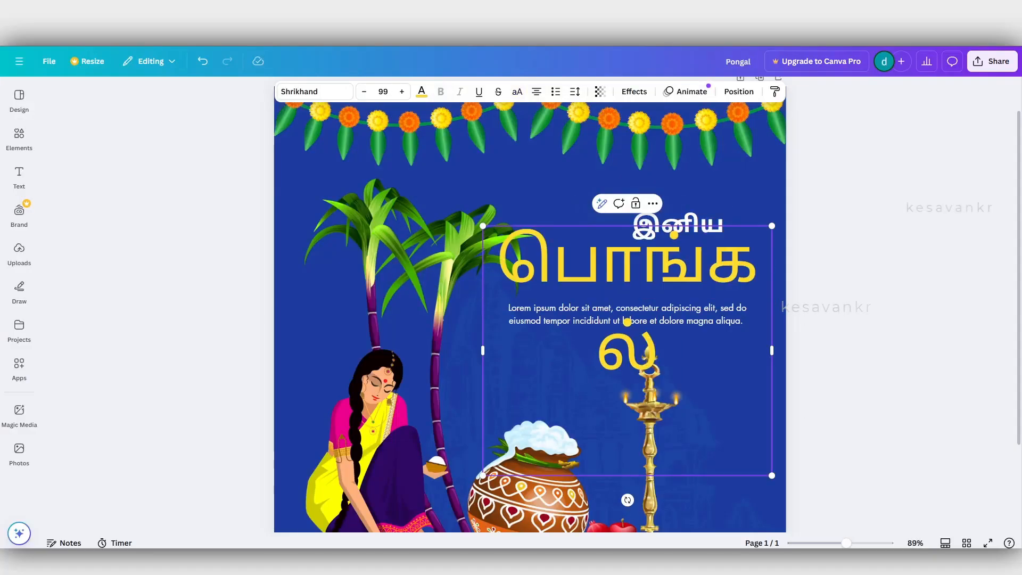
# Fit பொங்கல் on one line, scale it to about size 56.9, and position it just below இனிய.
pyautogui.moveTo(483, 350); pyautogui.dragTo(394, 348)
pyautogui.hotkey('ctrl', 'a')
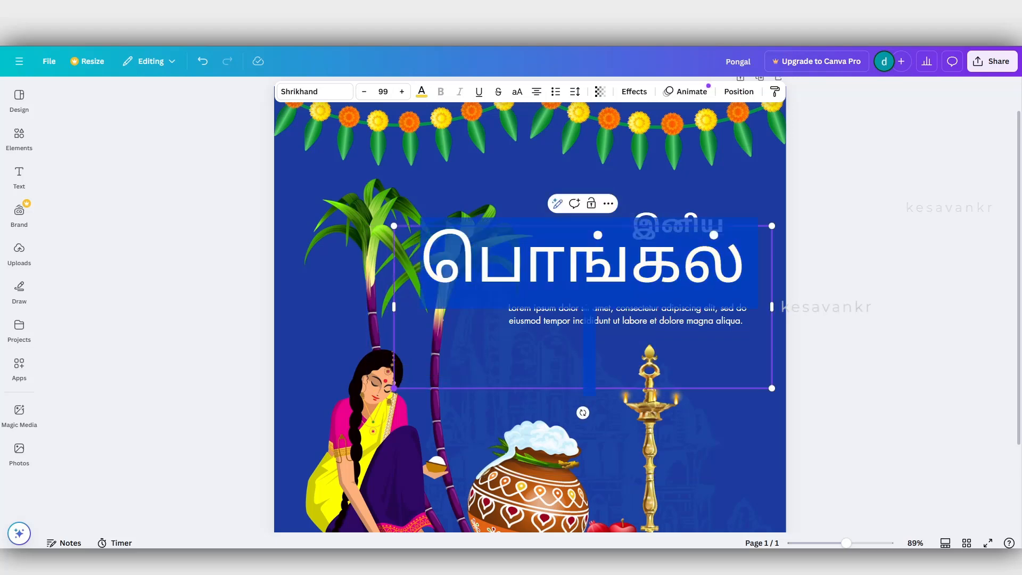
pyautogui.moveTo(394, 388); pyautogui.dragTo(554, 319)
pyautogui.click(532, 341)
pyautogui.click(663, 250)
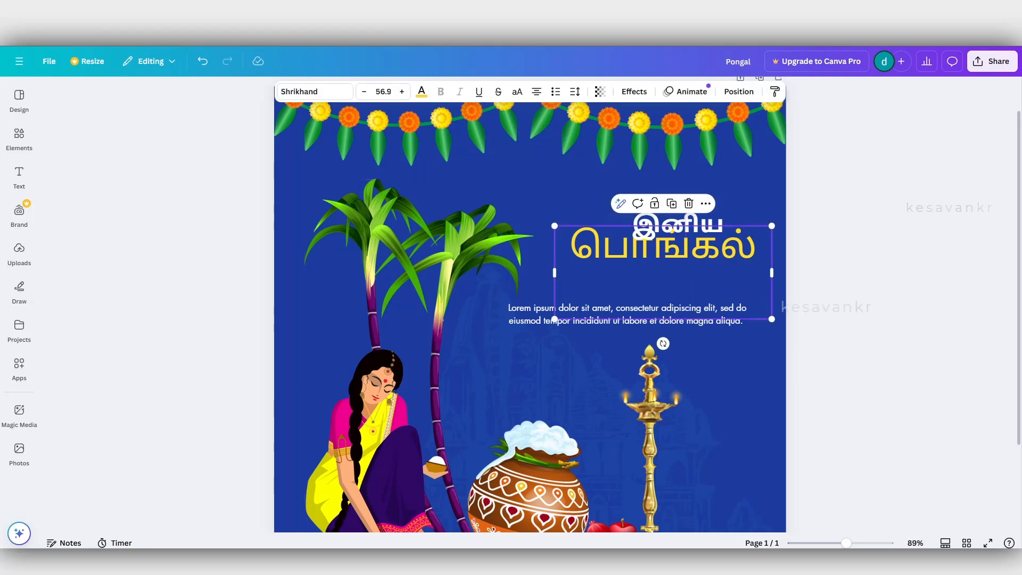
pyautogui.moveTo(663, 250); pyautogui.dragTo(651, 257)
pyautogui.press('Escape')
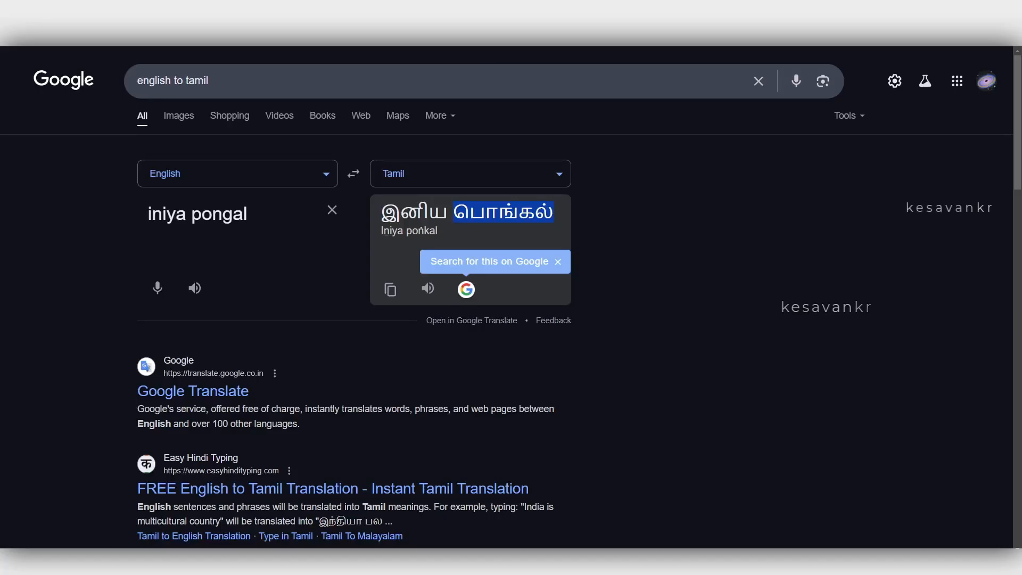
# Switch to Google and replace the translation source text with "wishing".
pyautogui.tripleClick(197, 214)
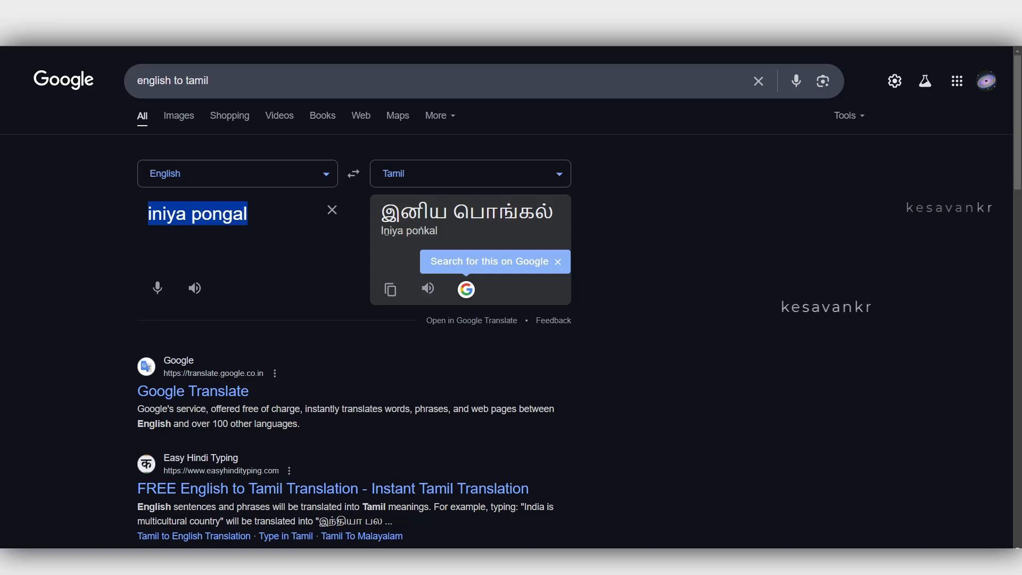
pyautogui.write('n')
pyautogui.press('BackSpace')
pyautogui.write('wi')
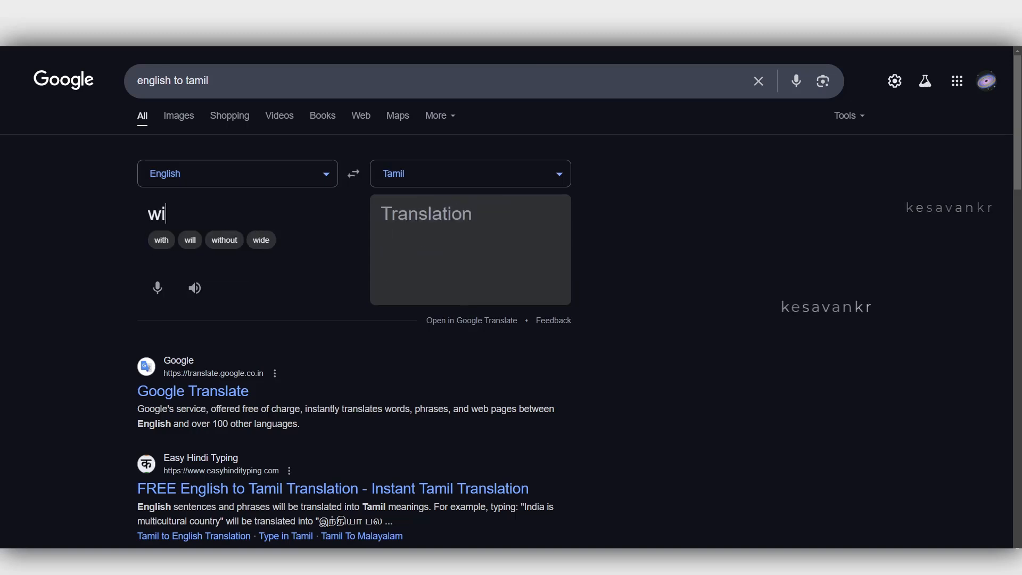
pyautogui.write('shing')
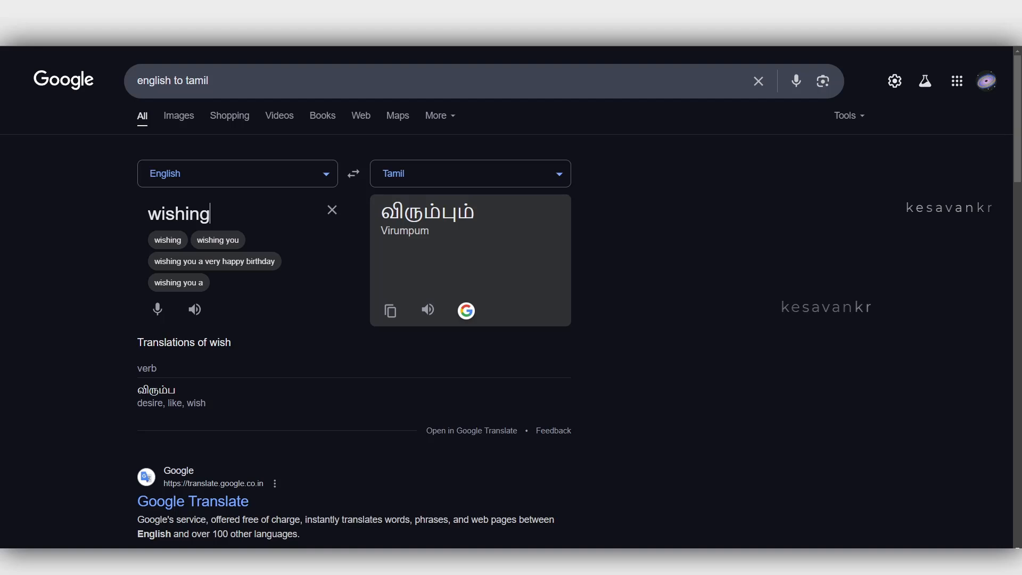
# Translate "congratulations" from English to Tamil and copy the translation.
pyautogui.hotkey('ctrl', 'a')
pyautogui.write('congrat')
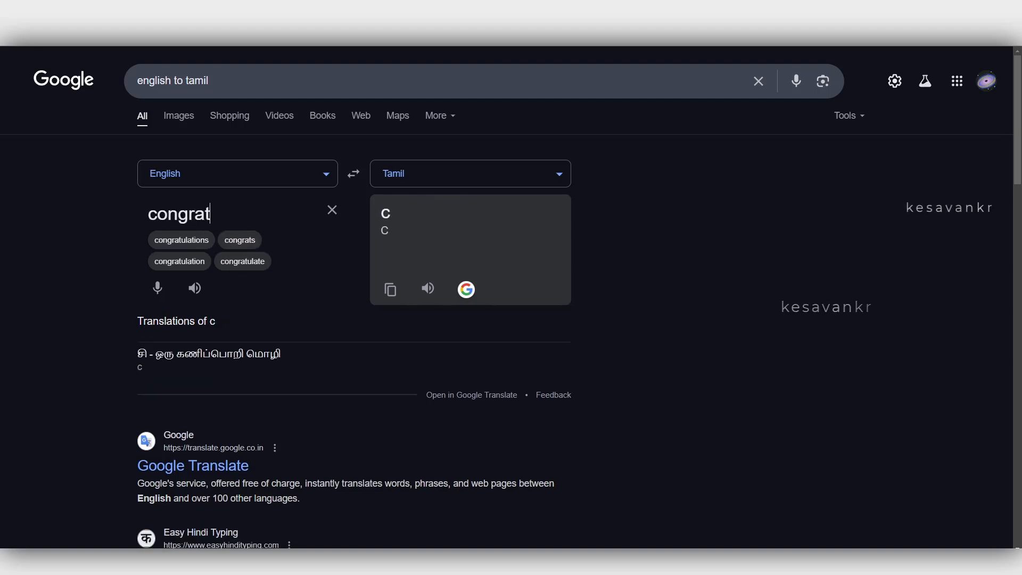
pyautogui.write('ula')
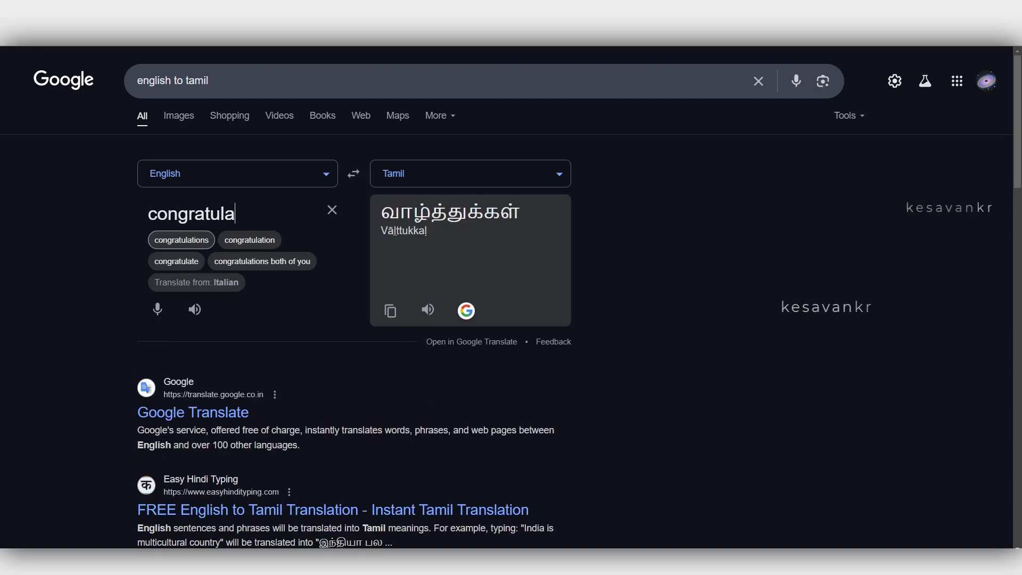
pyautogui.click(181, 240)
pyautogui.click(390, 310)
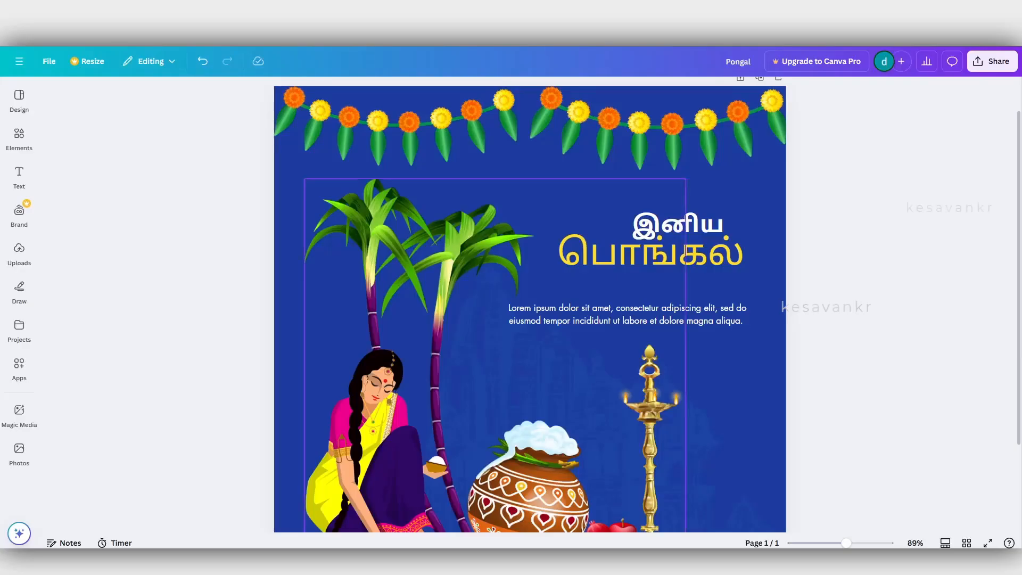
# Select the பொங்கல் heading in Canva, return to Google, and add "day" before "congratulations" in the translation source.
pyautogui.click(678, 224)
pyautogui.click(650, 254)
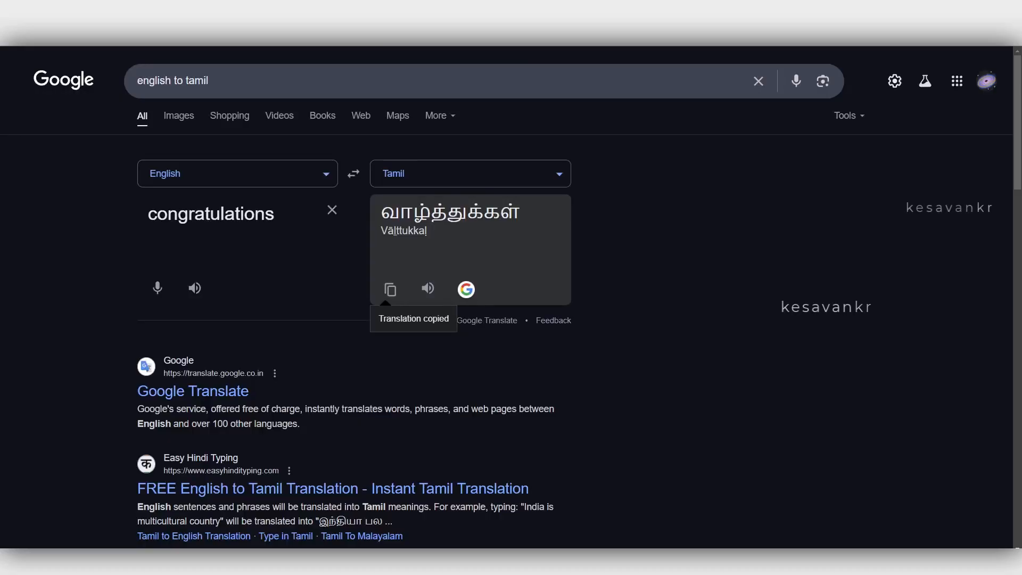
pyautogui.hotkey('ctrl', 'a')
pyautogui.press('Home')
pyautogui.write('day')
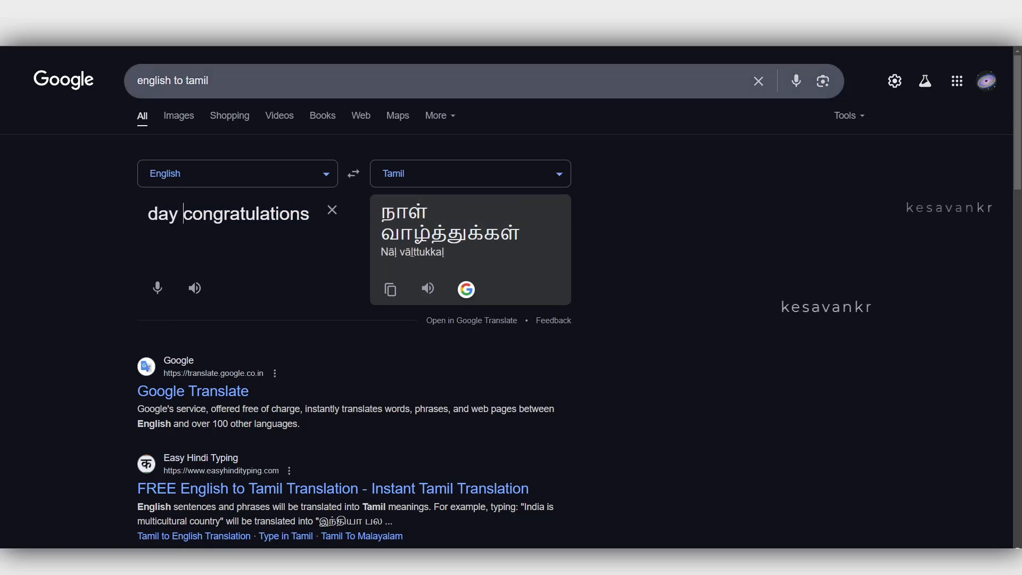
# Search Google for "nalvazhthukkal meaning in english" and select the Tamil word நல்வாழ்த்துக்கள்.
pyautogui.tripleClick(206, 81)
pyautogui.write('nalva')
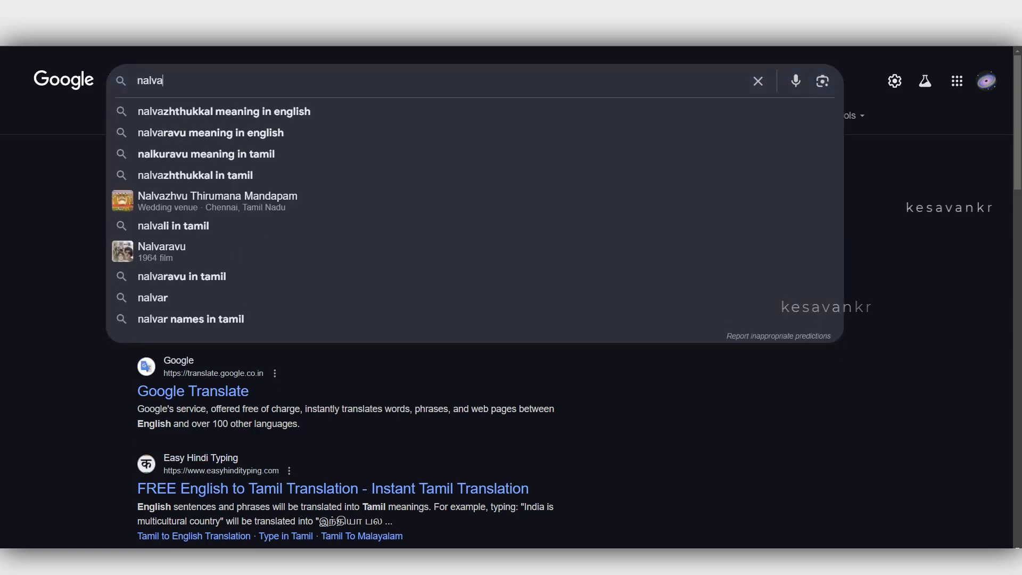
pyautogui.press('Down')
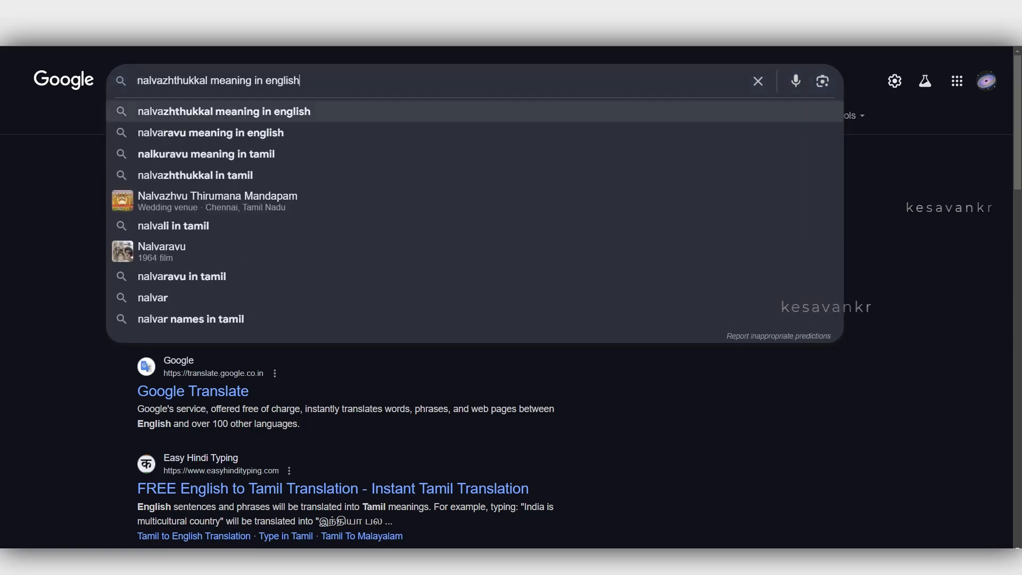
pyautogui.press('Return')
pyautogui.doubleClick(224, 213)
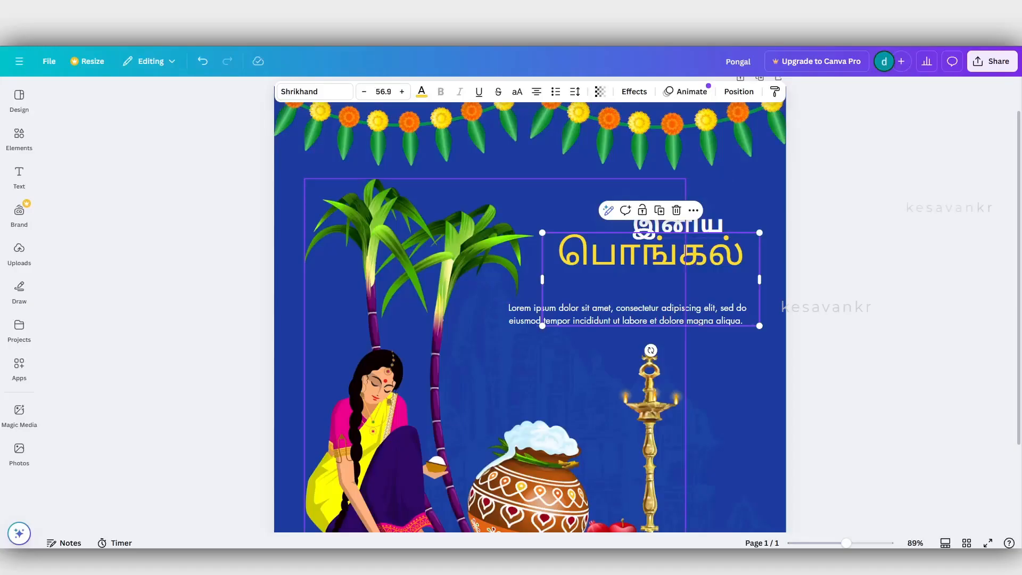
pyautogui.click(534, 262)
pyautogui.click(556, 258)
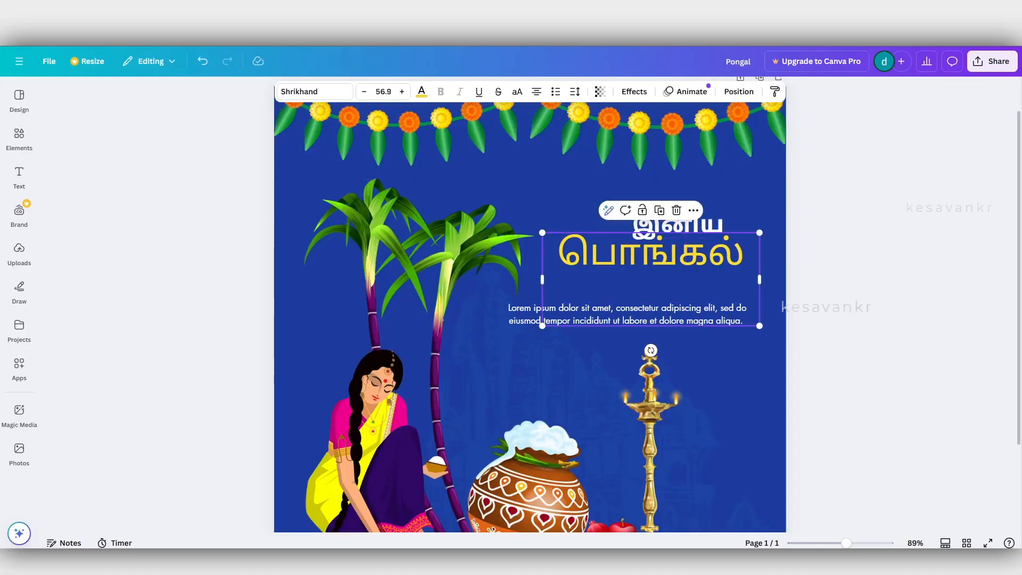
pyautogui.click(556, 259)
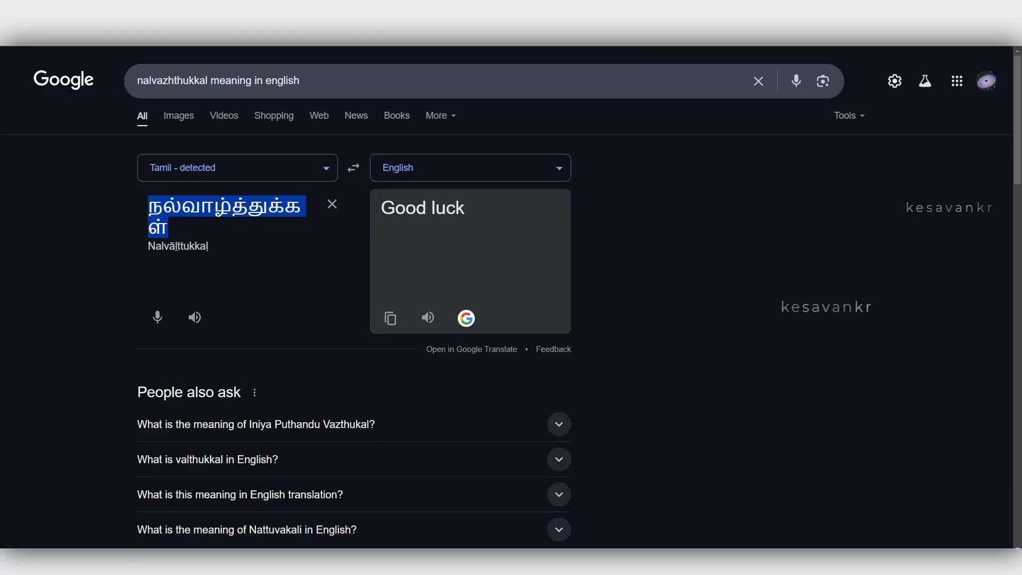
# Add "dhina" to the start of the Google query and search for "dhina nalvazhthukkal meaning in english".
pyautogui.click(137, 80)
pyautogui.write('dhina')
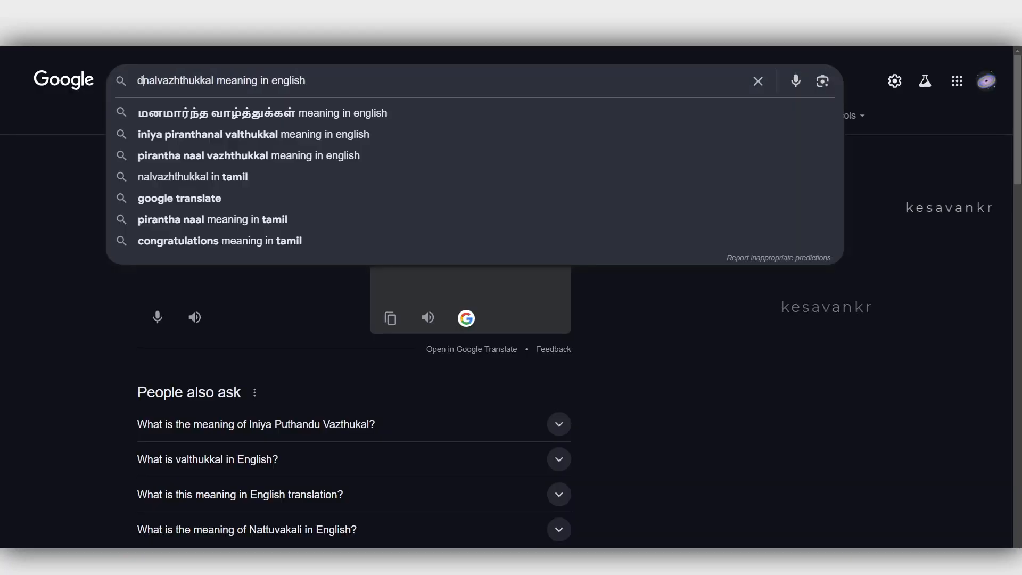
pyautogui.press('Return')
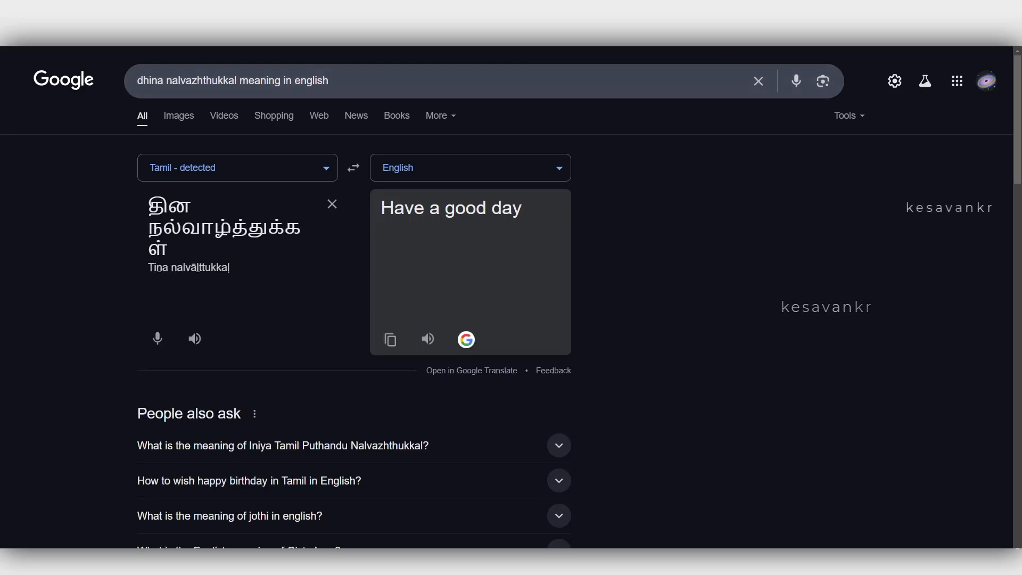
# Copy the Tamil phrase தின நல்வாழ்த்துக்கள் and add it to the பொங்கல் heading in Canva.
pyautogui.moveTo(149, 205); pyautogui.dragTo(170, 249)
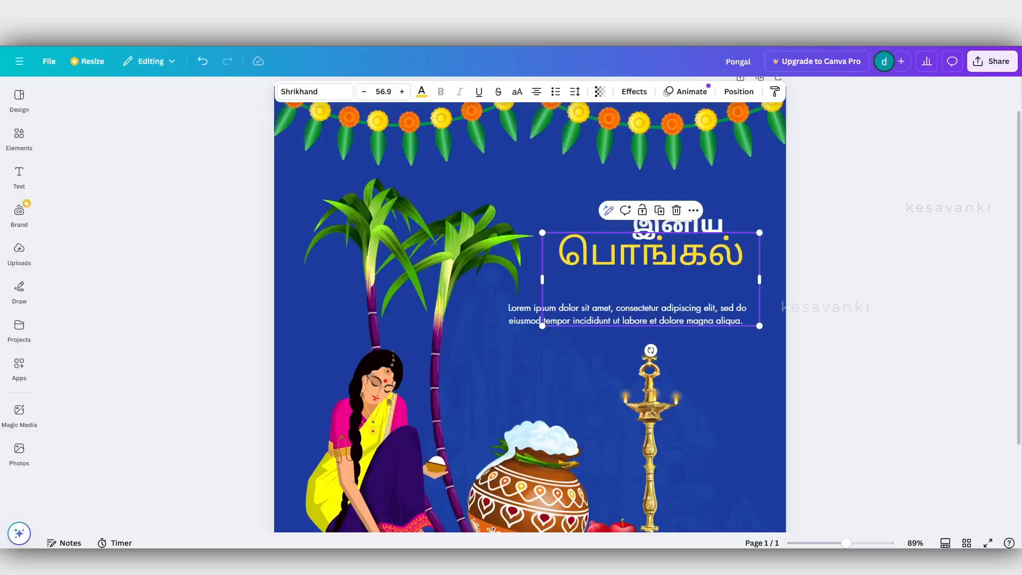
pyautogui.click(641, 258)
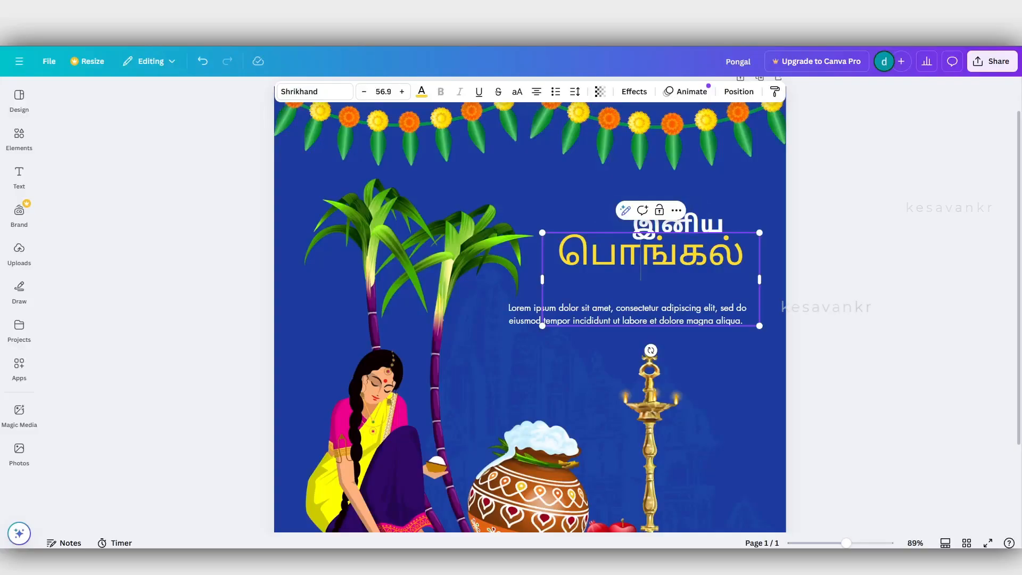
pyautogui.hotkey('ctrl', 'v')
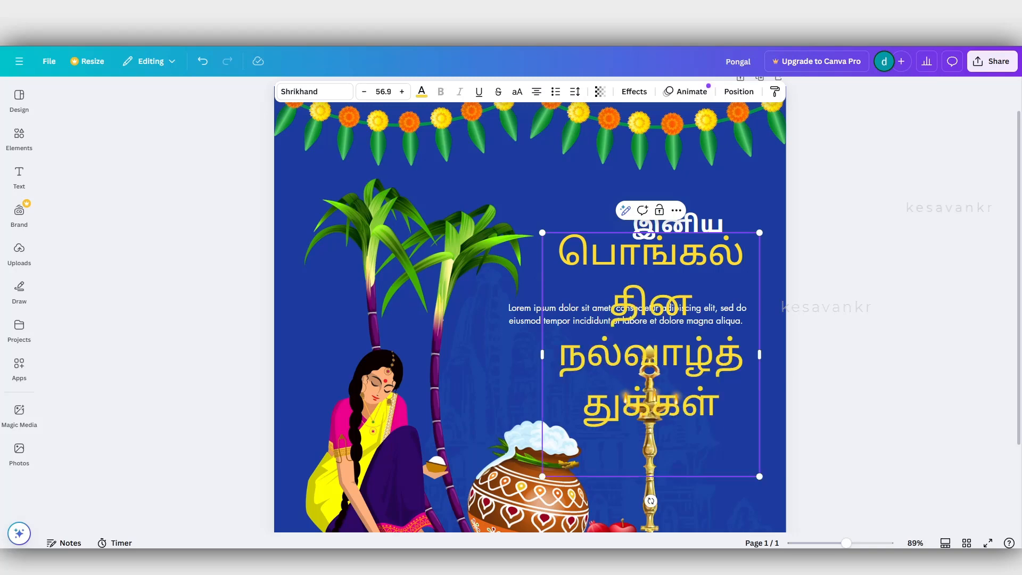
# Resize the yellow heading to two lines at about size 33.6 and move it sideways away from the sugarcane.
pyautogui.moveTo(542, 354); pyautogui.dragTo(501, 317)
pyautogui.click(574, 367)
pyautogui.scroll(3, 628, 268)
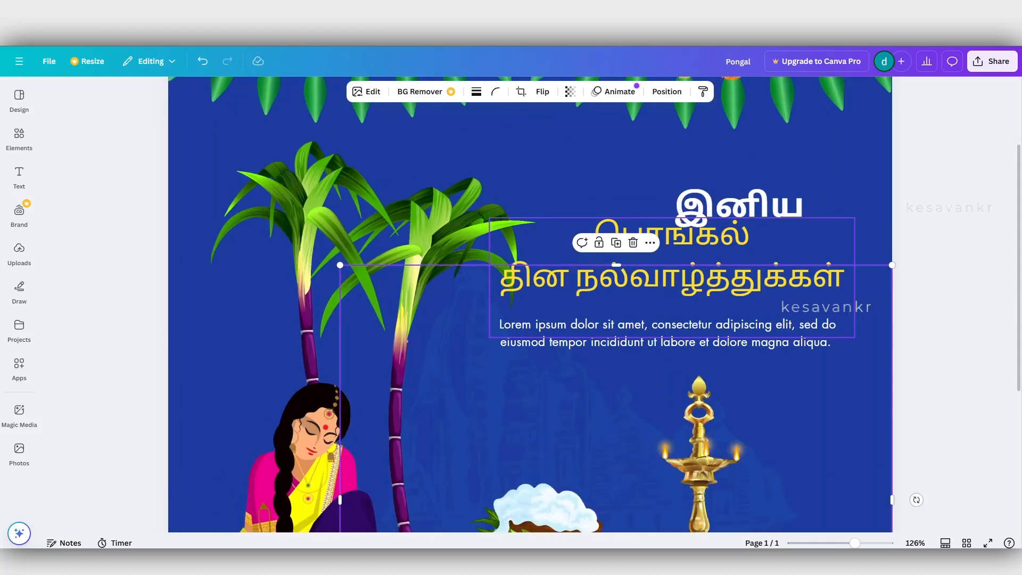
pyautogui.moveTo(649, 278); pyautogui.dragTo(689, 281)
pyautogui.click(665, 366)
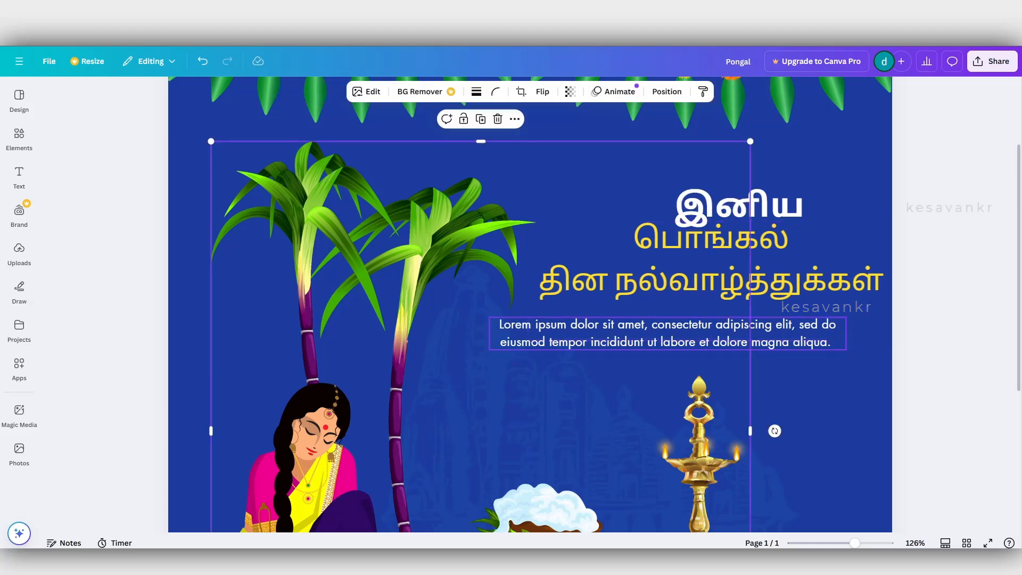
pyautogui.click(697, 281)
pyautogui.click(642, 193)
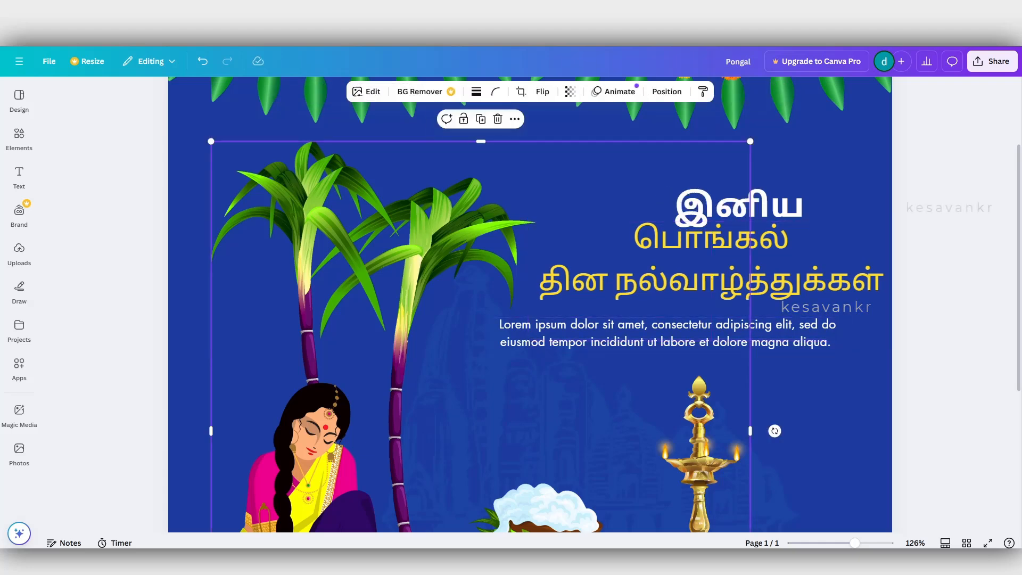
# Enlarge the white word இனிய to about size 87.3 and position it above the yellow heading.
pyautogui.click(716, 204)
pyautogui.moveTo(666, 142); pyautogui.dragTo(420, 108)
pyautogui.moveTo(582, 178); pyautogui.dragTo(632, 177)
pyautogui.click(632, 177)
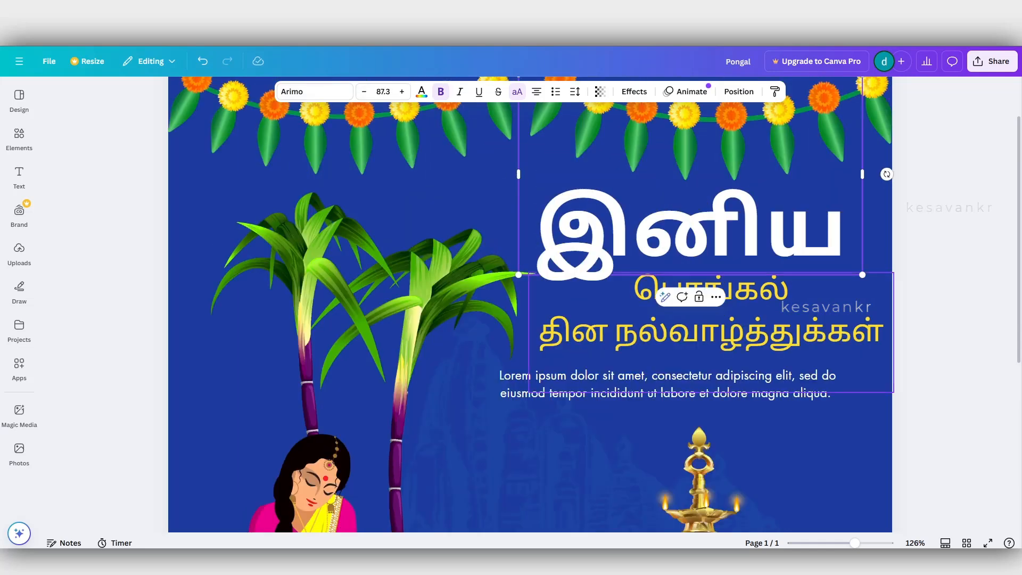
# Change the yellow heading's font to Arimo and make all of its text bold.
pyautogui.click(697, 329)
pyautogui.click(314, 91)
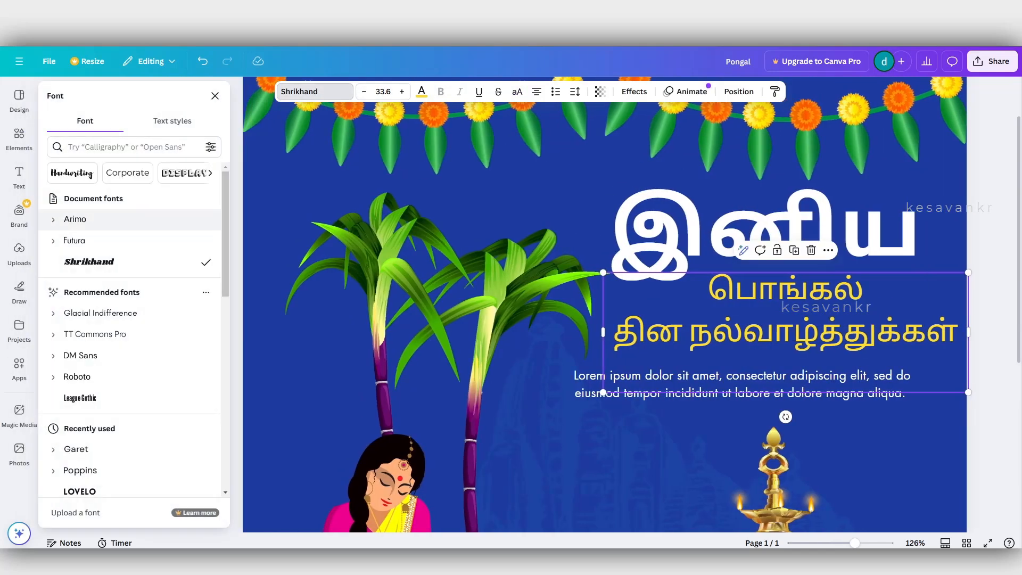
pyautogui.click(75, 219)
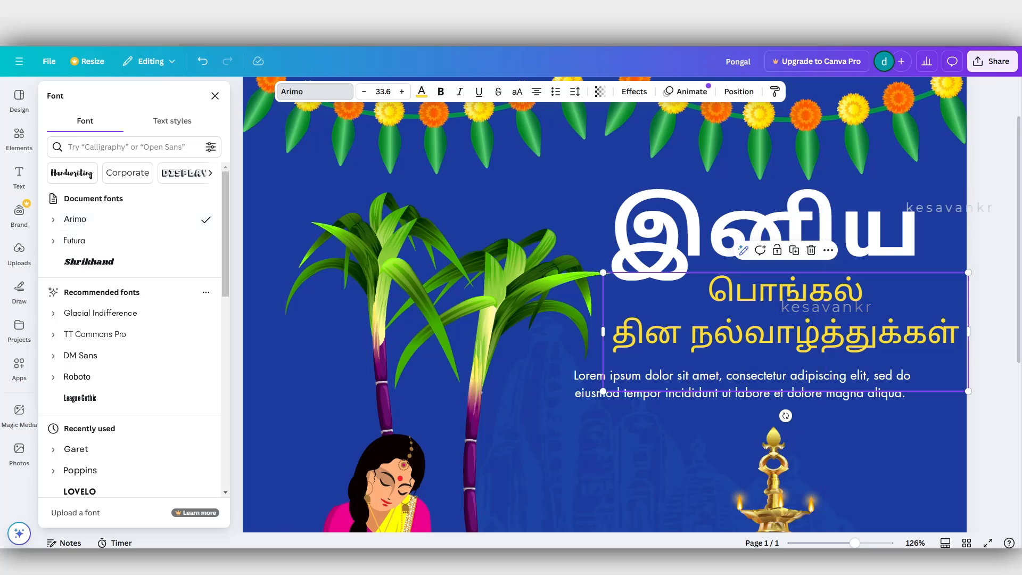
pyautogui.doubleClick(788, 334)
pyautogui.hotkey('ctrl', 'a')
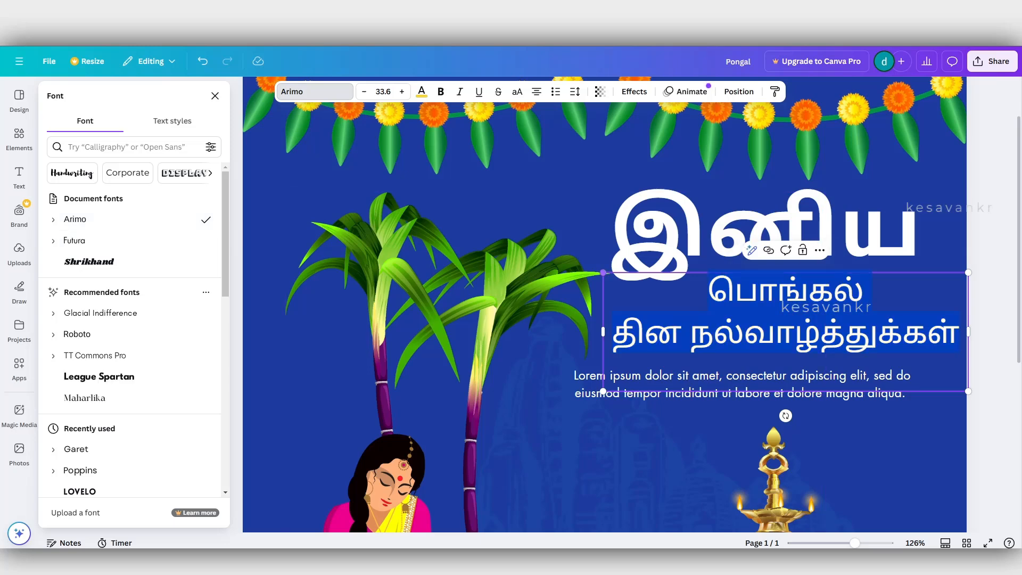
pyautogui.hotkey('ctrl', 'b')
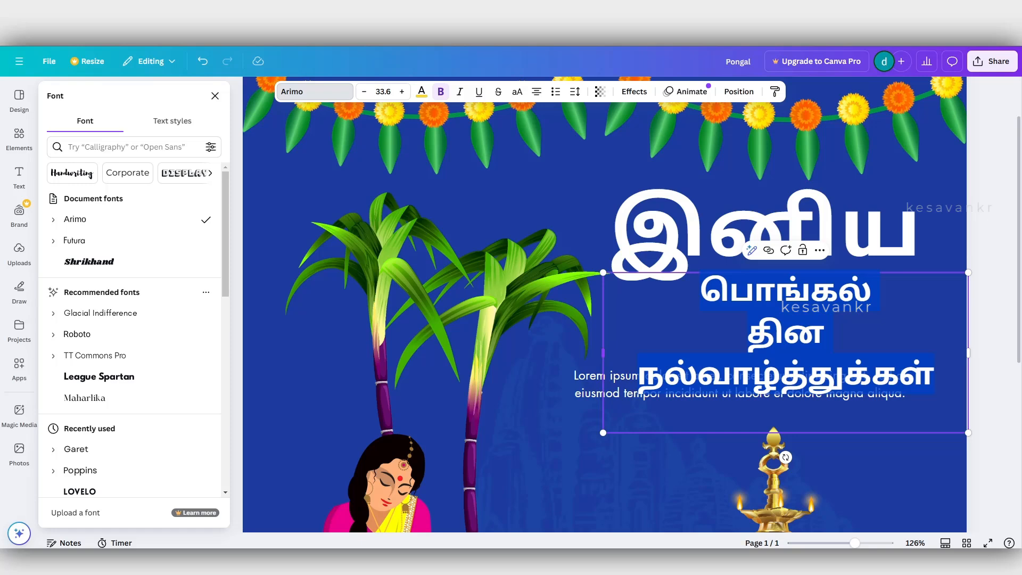
# Widen the yellow heading to keep it on two lines, scale it to about size 31, and place it under இனிய.
pyautogui.moveTo(603, 353); pyautogui.dragTo(540, 353)
pyautogui.click(514, 351)
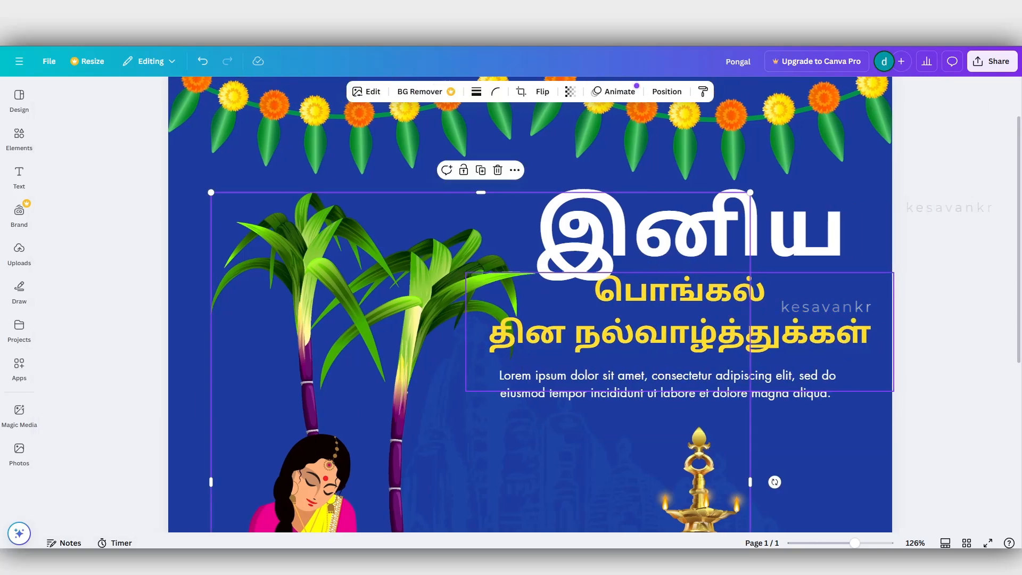
pyautogui.moveTo(793, 320)
pyautogui.mouseDown()
pyautogui.moveTo(826, 314)
pyautogui.moveTo(808, 314)
pyautogui.mouseUp()
pyautogui.moveTo(909, 384); pyautogui.dragTo(876, 375)
pyautogui.moveTo(797, 325); pyautogui.dragTo(810, 325)
pyautogui.scroll(-4, 809, 324)
pyautogui.scroll(3, 530, 237)
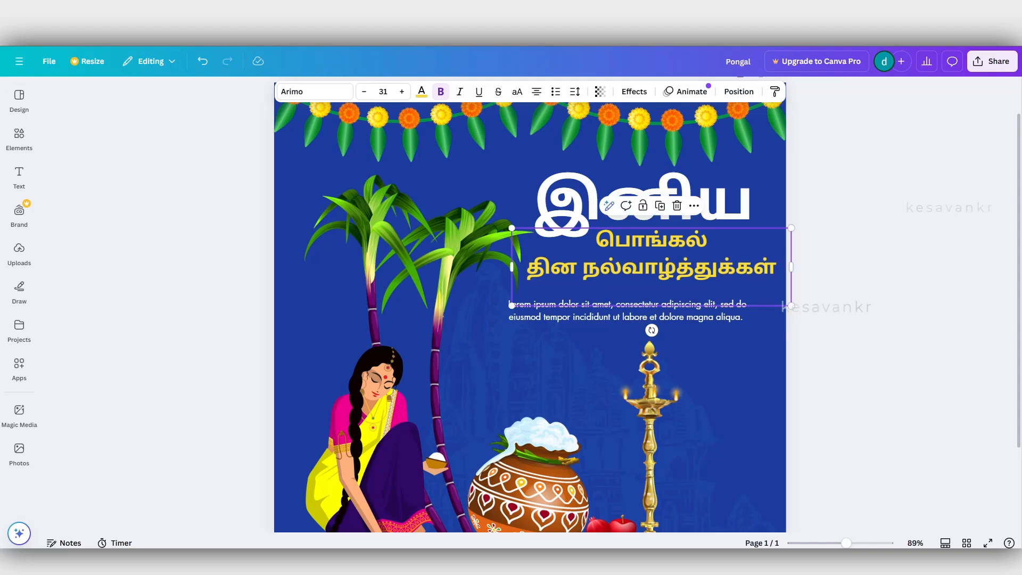
# Look through the uploaded images, then search the graphic elements library for "logo".
pyautogui.click(19, 250)
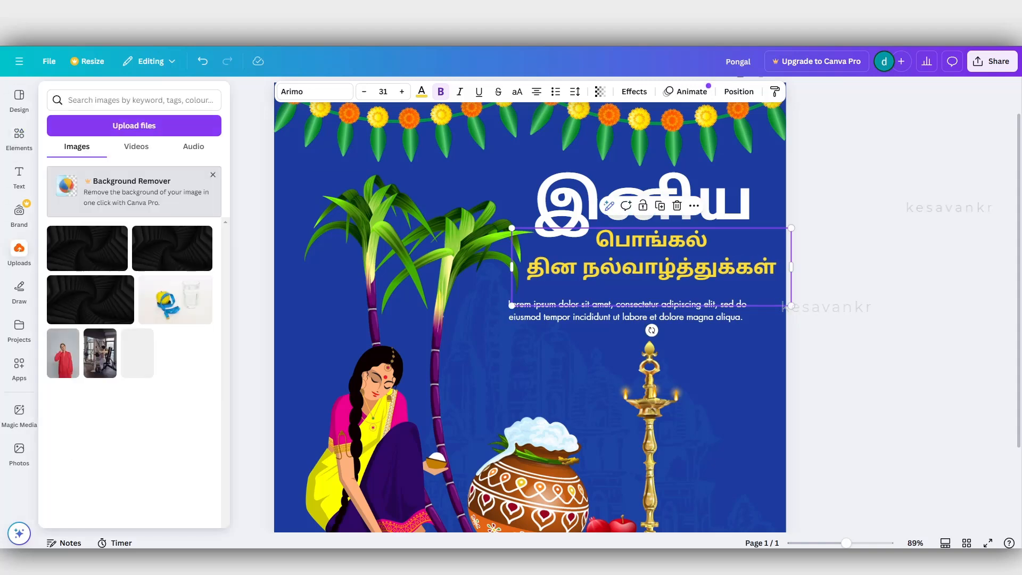
pyautogui.click(19, 136)
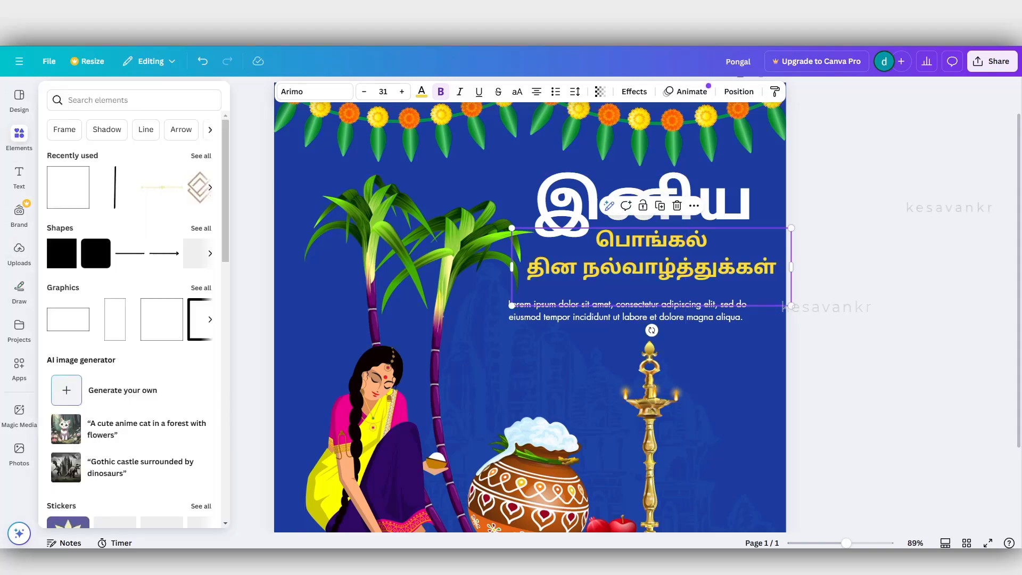
pyautogui.click(19, 137)
pyautogui.click(128, 96)
pyautogui.write('logo')
pyautogui.press('Return')
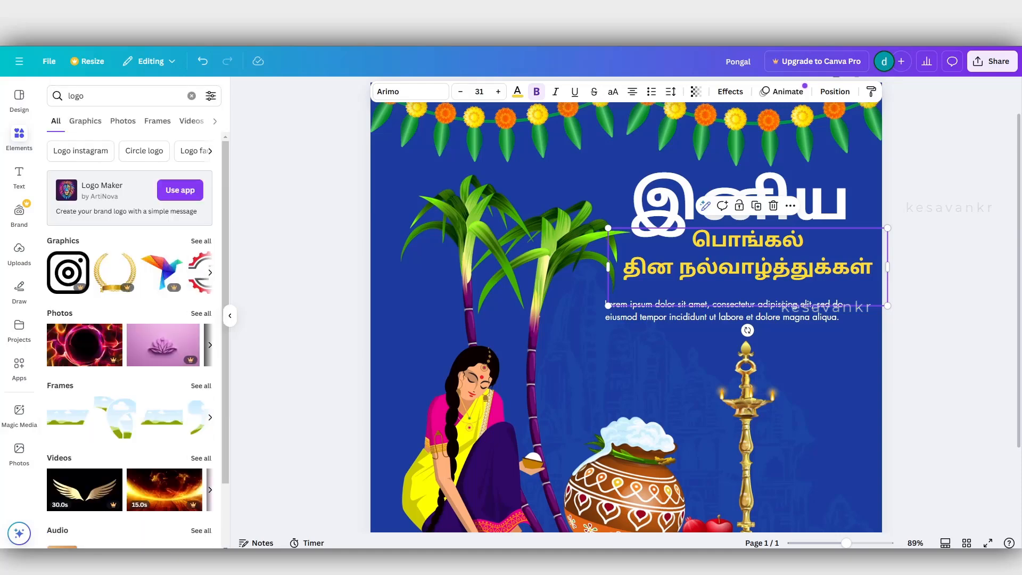
pyautogui.click(123, 96)
# Search the design templates for "logo" and browse the results for a suitable brand logo.
pyautogui.click(19, 99)
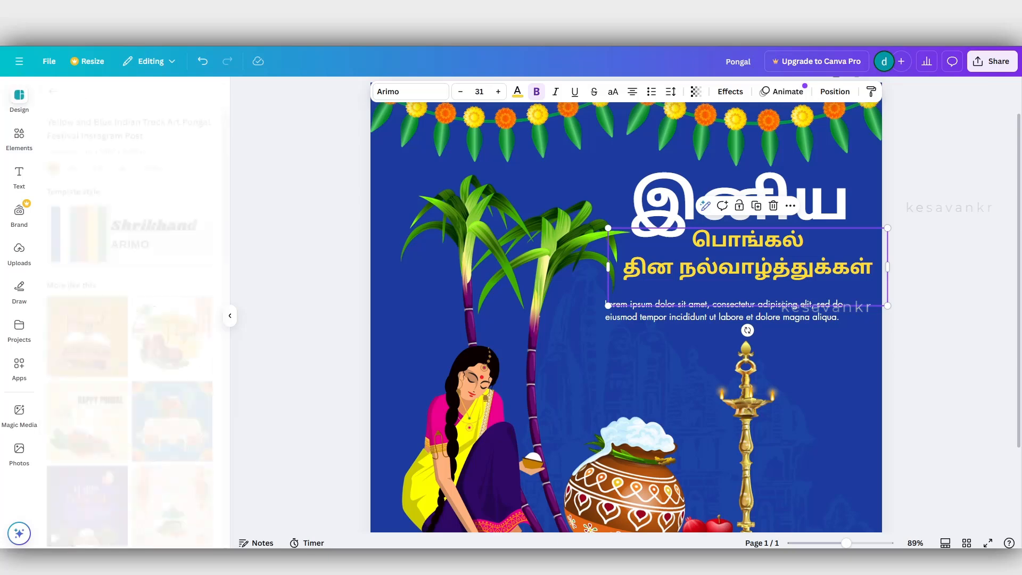
pyautogui.click(53, 91)
pyautogui.doubleClick(81, 96)
pyautogui.write('logo')
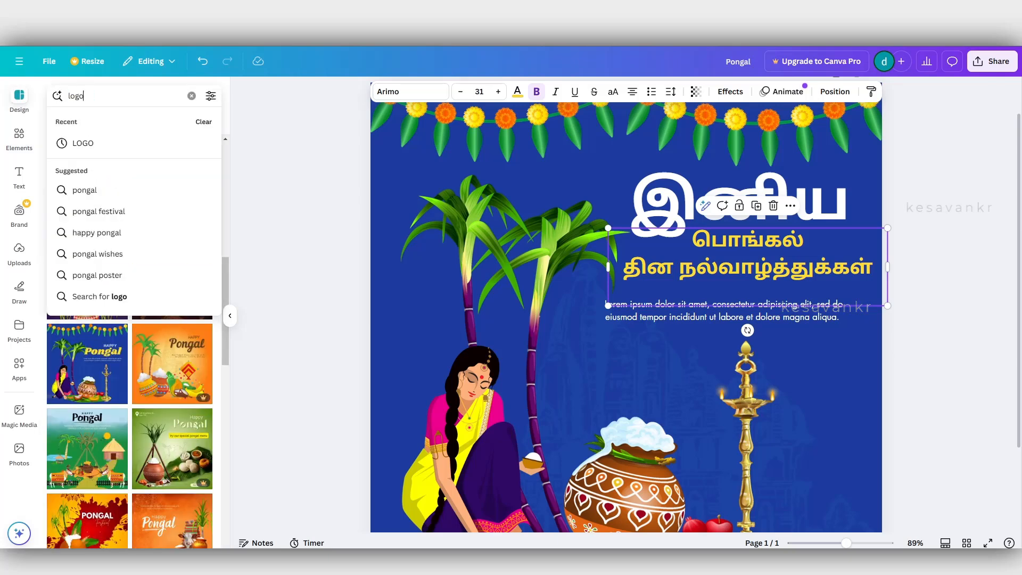
pyautogui.press('Return')
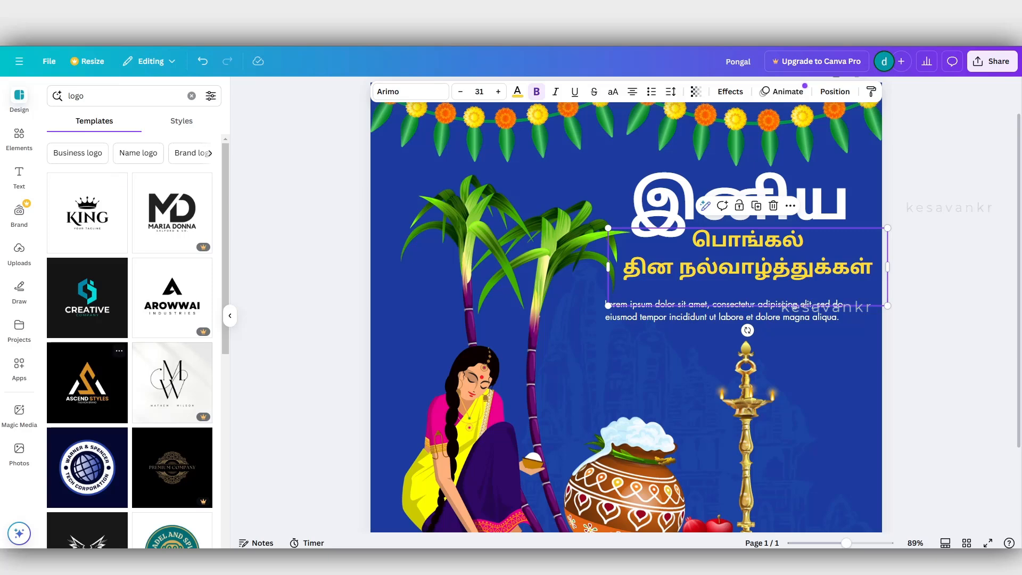
pyautogui.scroll(-3, 129, 341)
pyautogui.scroll(-4, 107, 357)
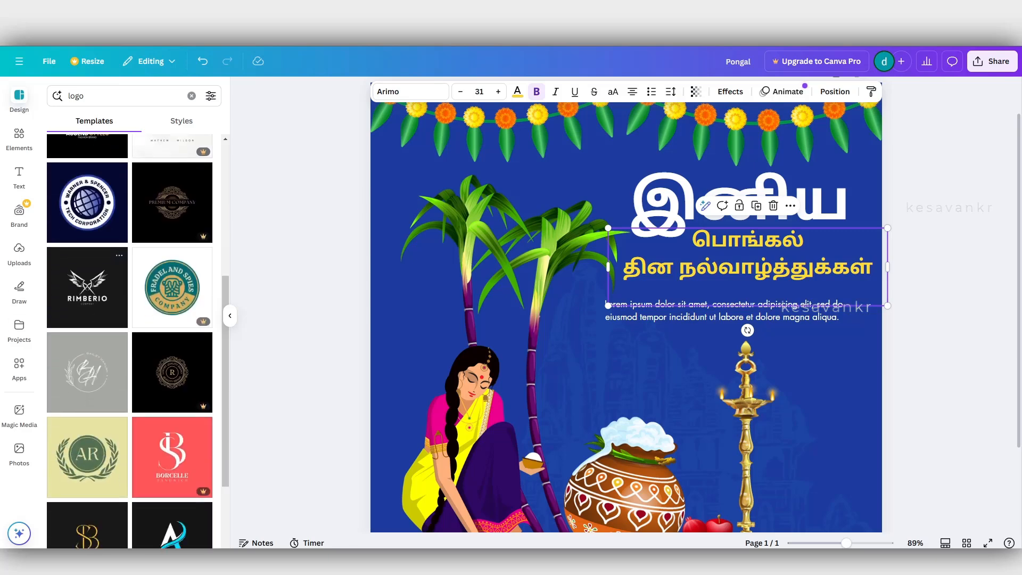
pyautogui.scroll(3, 98, 367)
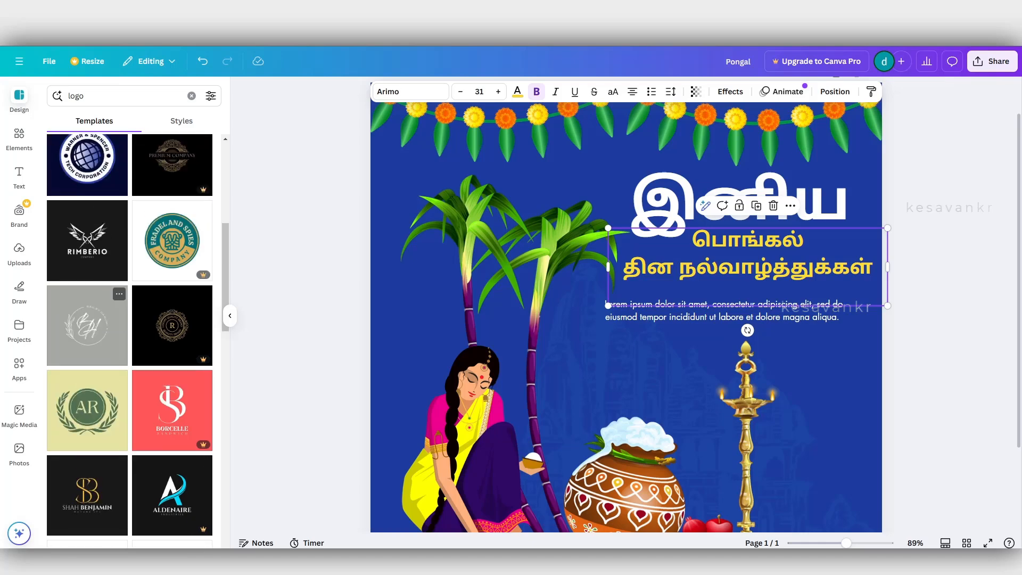
pyautogui.click(92, 346)
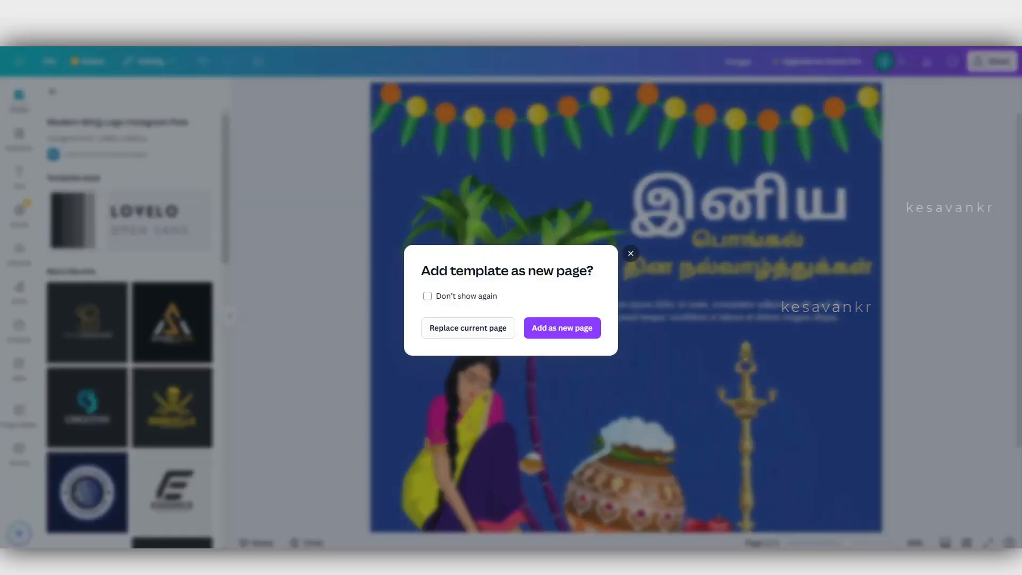
pyautogui.press('Escape')
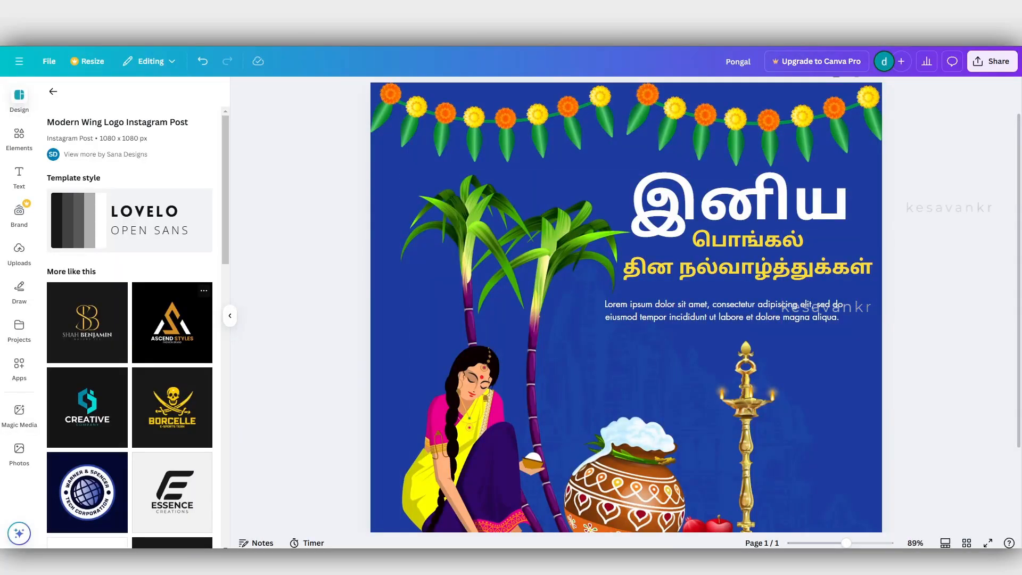
pyautogui.click(172, 322)
pyautogui.click(630, 253)
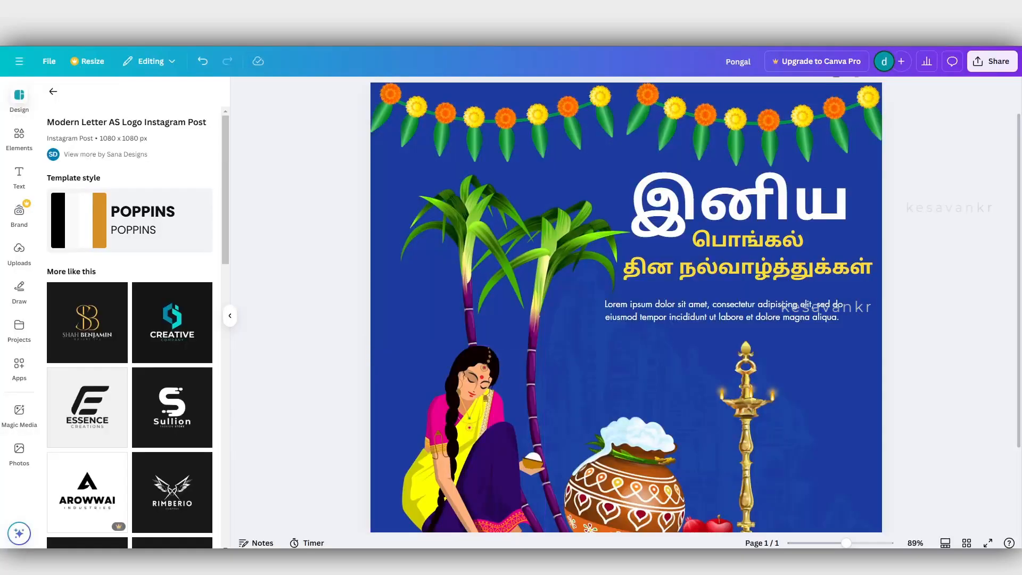
# Add the White Modern E Letter Logo template (Essence Creations) as a new second page.
pyautogui.scroll(-3, 626, 319)
pyautogui.click(626, 513)
pyautogui.click(88, 407)
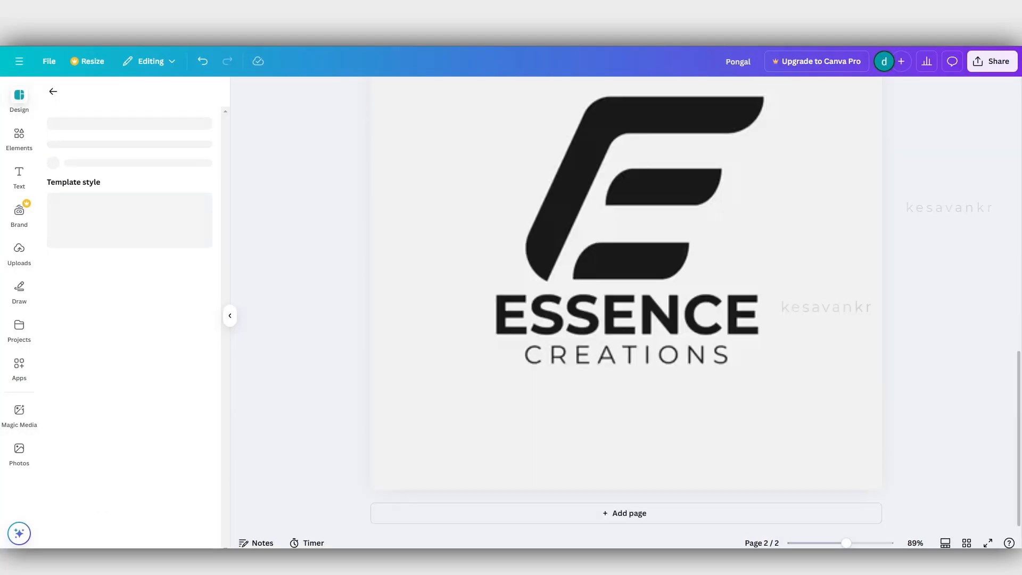
# Copy the E icon together with its ESSENCE and CREATIONS texts from page 2 onto the Pongal page.
pyautogui.scroll(2, 626, 298)
pyautogui.click(643, 277)
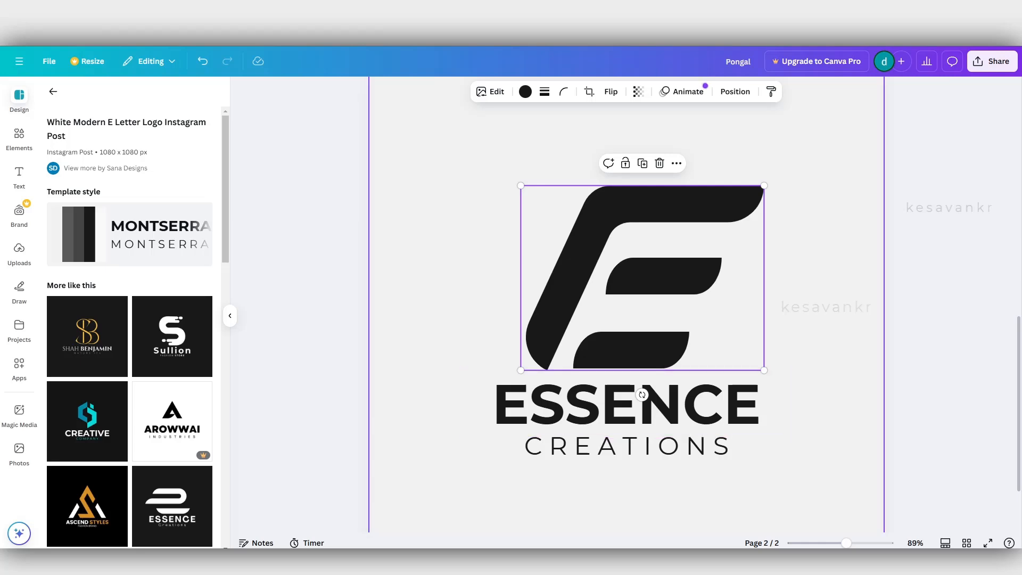
pyautogui.moveTo(448, 286); pyautogui.dragTo(672, 459)
pyautogui.scroll(5, 672, 458)
pyautogui.scroll(-3, 672, 459)
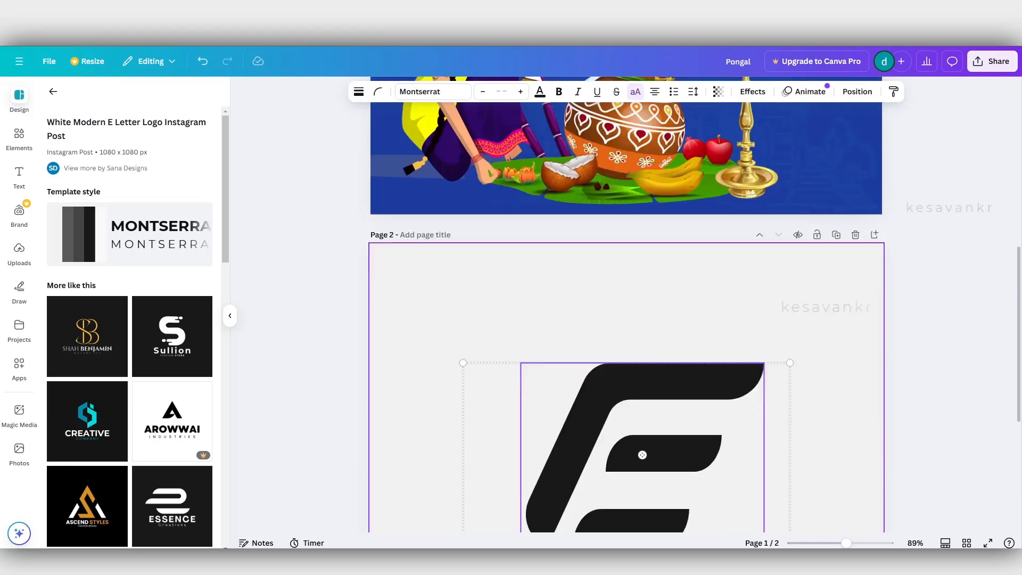
pyautogui.scroll(-5, 626, 320)
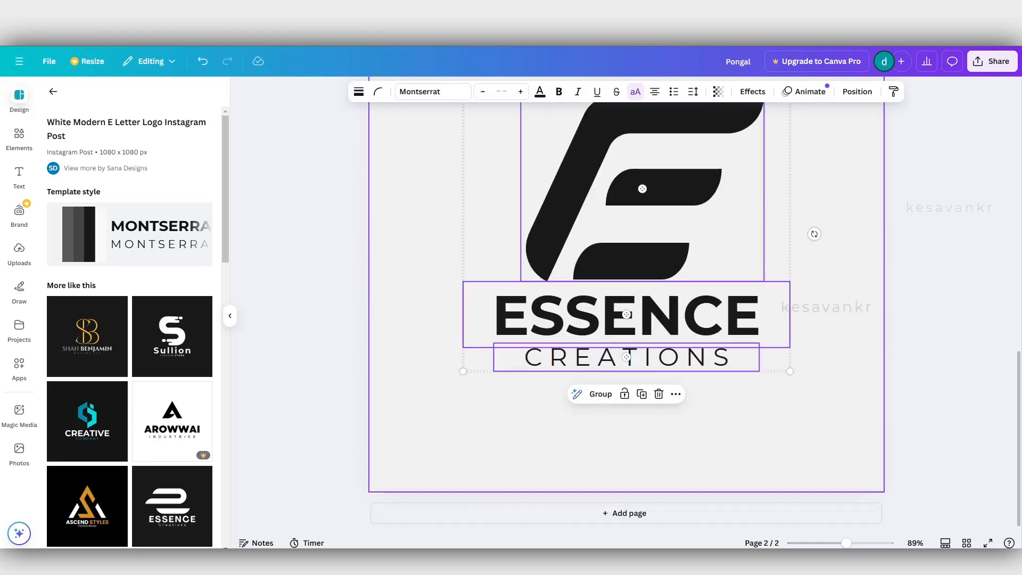
pyautogui.scroll(10, 626, 340)
pyautogui.click(627, 346)
pyautogui.hotkey('ctrl', 'v')
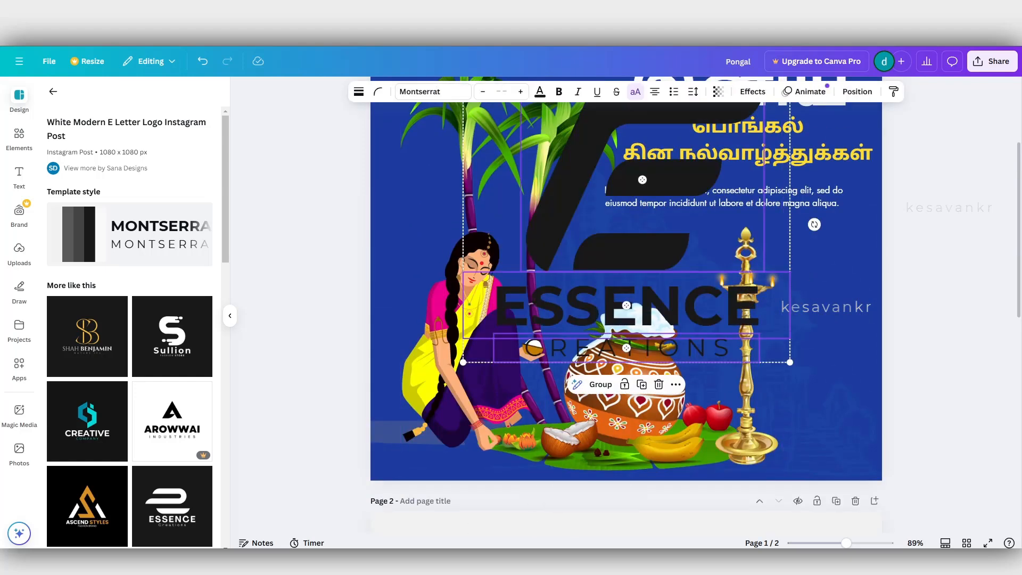
# Scale the pasted logo down to about 202 × 170 and park it above the woman beside the sugarcane.
pyautogui.scroll(3, 627, 317)
pyautogui.moveTo(463, 246); pyautogui.dragTo(693, 440)
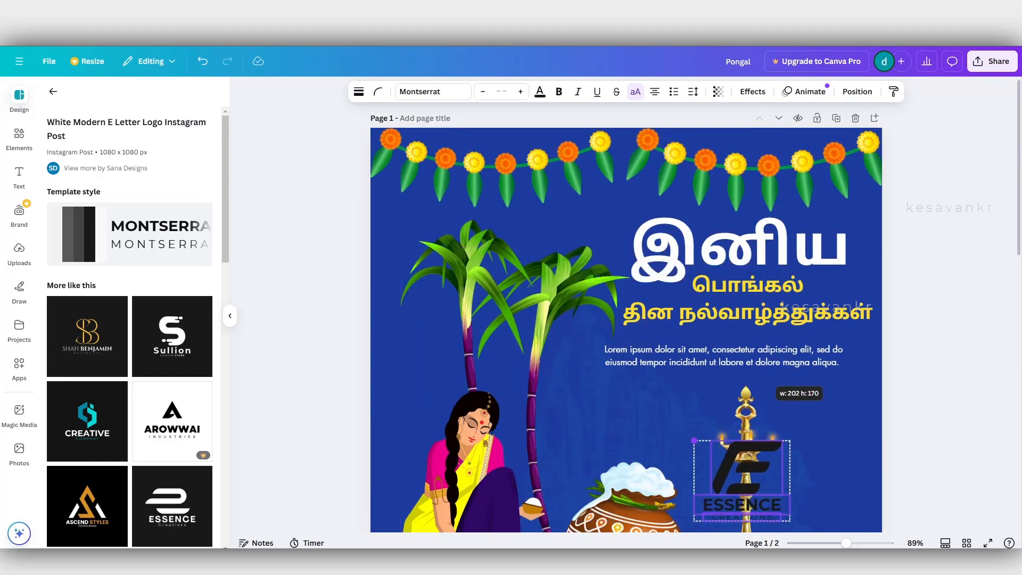
pyautogui.scroll(-3, 742, 383)
pyautogui.moveTo(742, 304); pyautogui.dragTo(410, 355)
pyautogui.scroll(3, 808, 406)
# Delete the Lorem ipsum placeholder paragraph below the yellow heading.
pyautogui.click(740, 243)
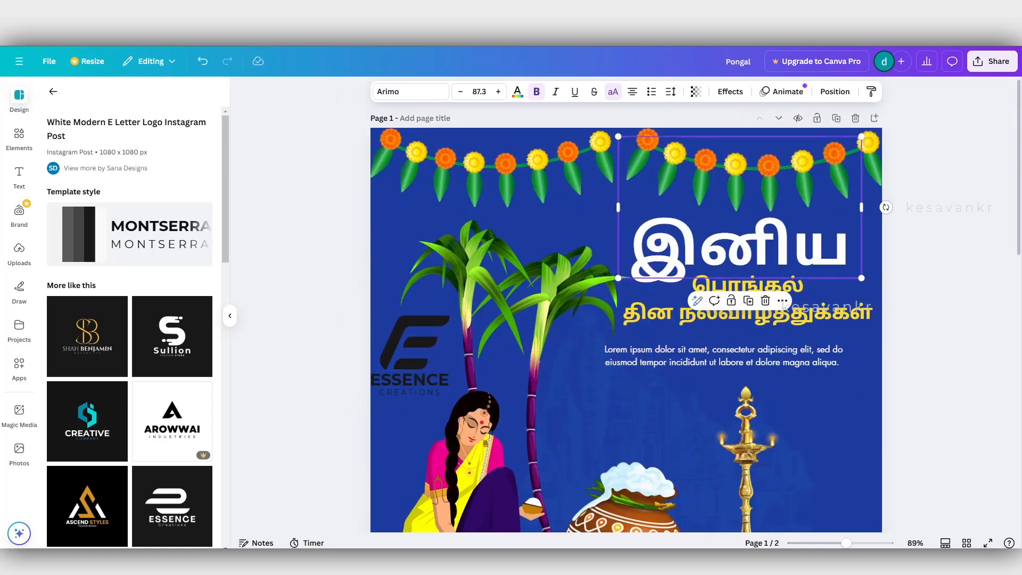
pyautogui.keyDown('shift'); pyautogui.click(748, 312); pyautogui.keyUp('shift')
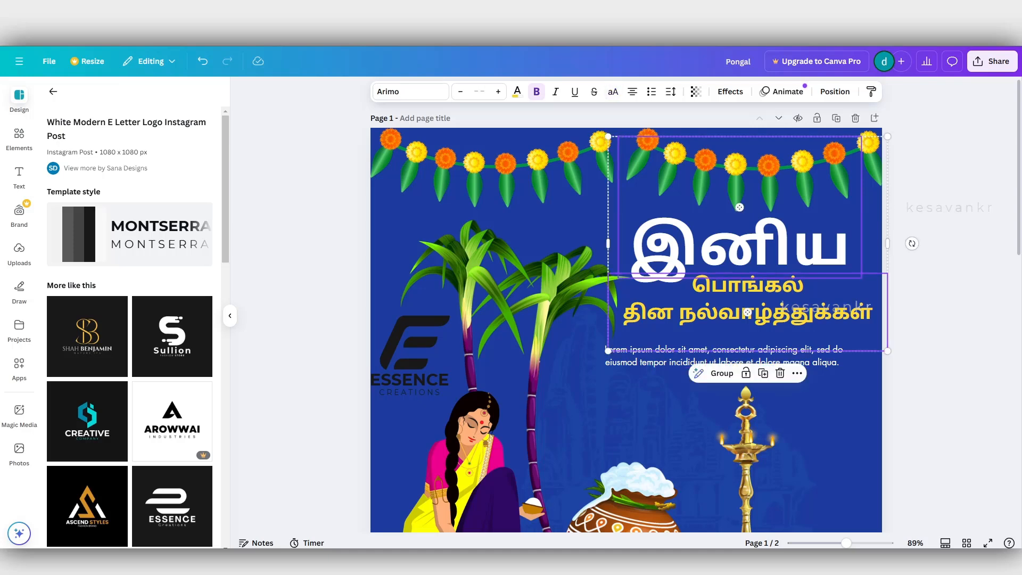
pyautogui.click(724, 356)
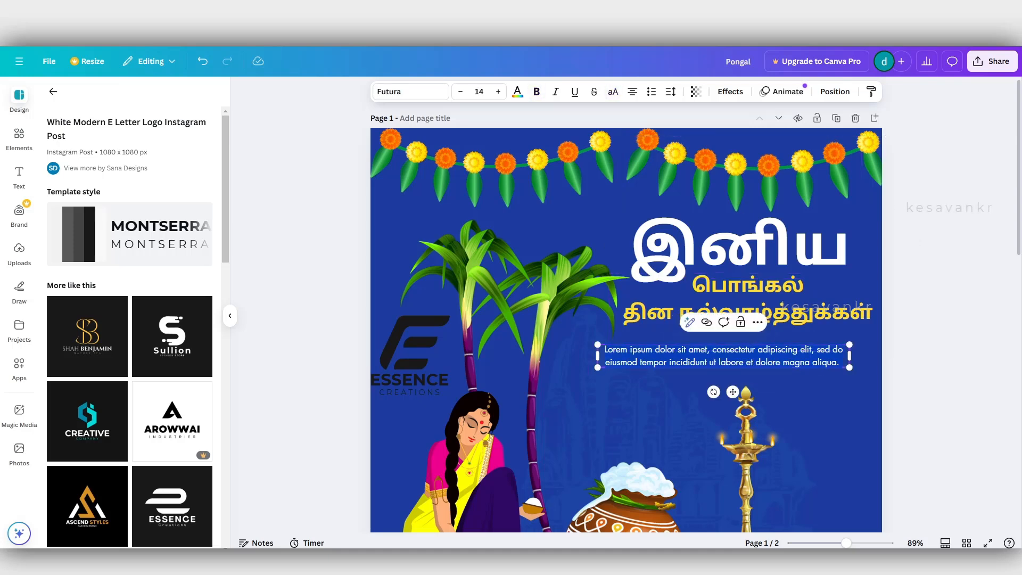
pyautogui.press('BackSpace')
# Move the white இனிய and the yellow heading together lower and slightly towards the sugarcane, leaving room above.
pyautogui.click(747, 312)
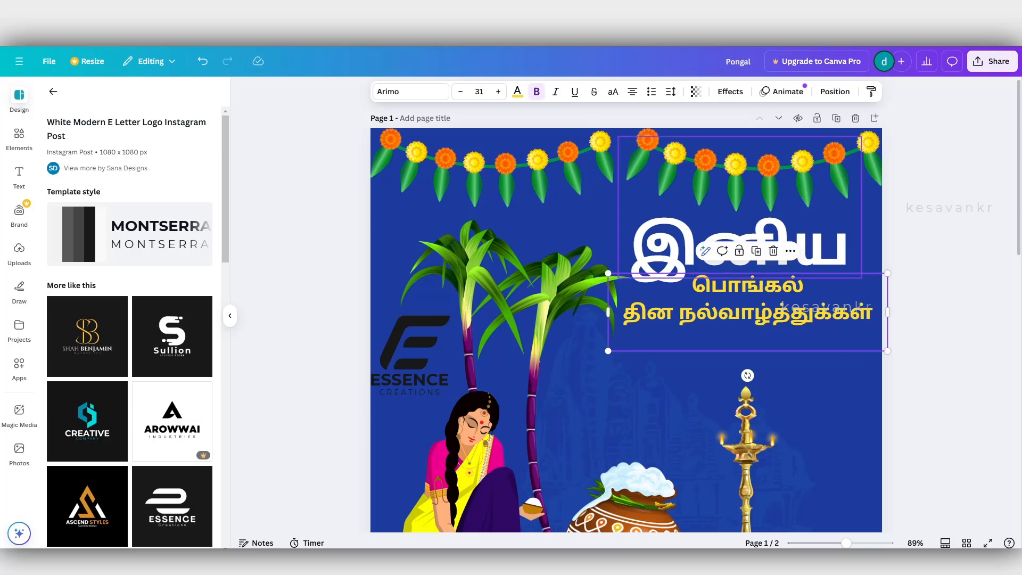
pyautogui.keyDown('shift'); pyautogui.click(740, 246); pyautogui.keyUp('shift')
pyautogui.moveTo(740, 246); pyautogui.dragTo(718, 300)
# Move the E icon above இனிய and bring the ESSENCE CREATIONS text next to it.
pyautogui.click(413, 357)
pyautogui.moveTo(412, 356); pyautogui.dragTo(713, 253)
pyautogui.click(413, 381)
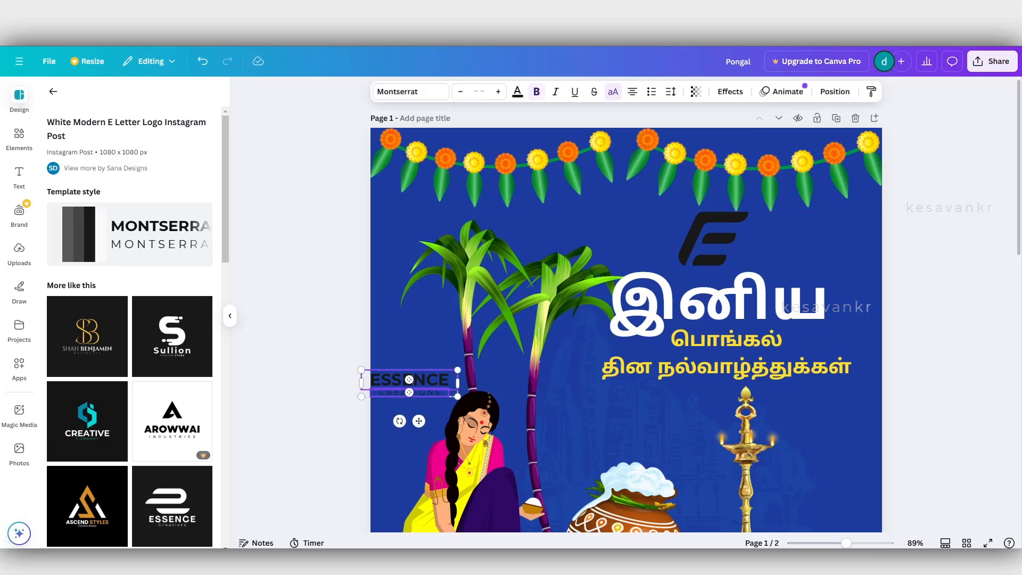
pyautogui.moveTo(413, 382); pyautogui.dragTo(831, 241)
pyautogui.moveTo(749, 260); pyautogui.dragTo(659, 257)
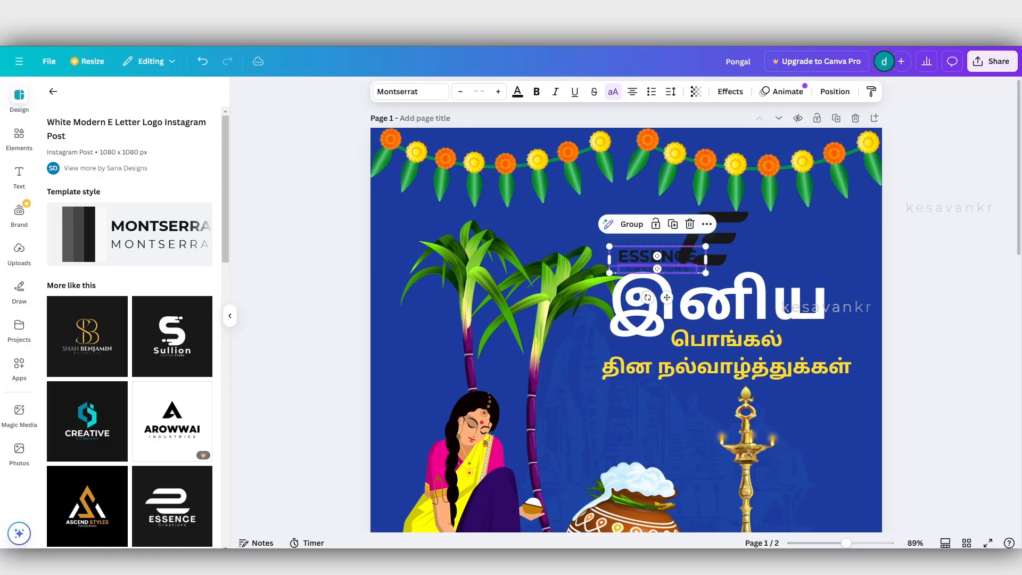
# Shrink the E icon slightly from its corner so the brand text fits beneath it.
pyautogui.click(705, 241)
pyautogui.scroll(5, 706, 241)
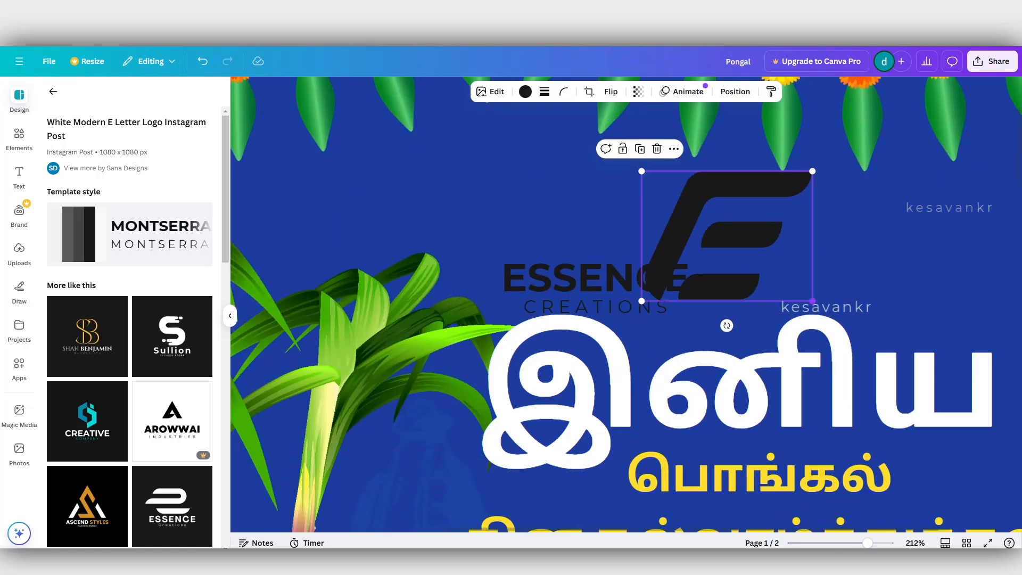
pyautogui.moveTo(812, 301); pyautogui.dragTo(785, 279)
# Place the ESSENCE and CREATIONS texts directly under the E icon and recolour them with the document's yellow.
pyautogui.click(622, 307)
pyautogui.keyDown('shift'); pyautogui.click(618, 279); pyautogui.keyUp('shift')
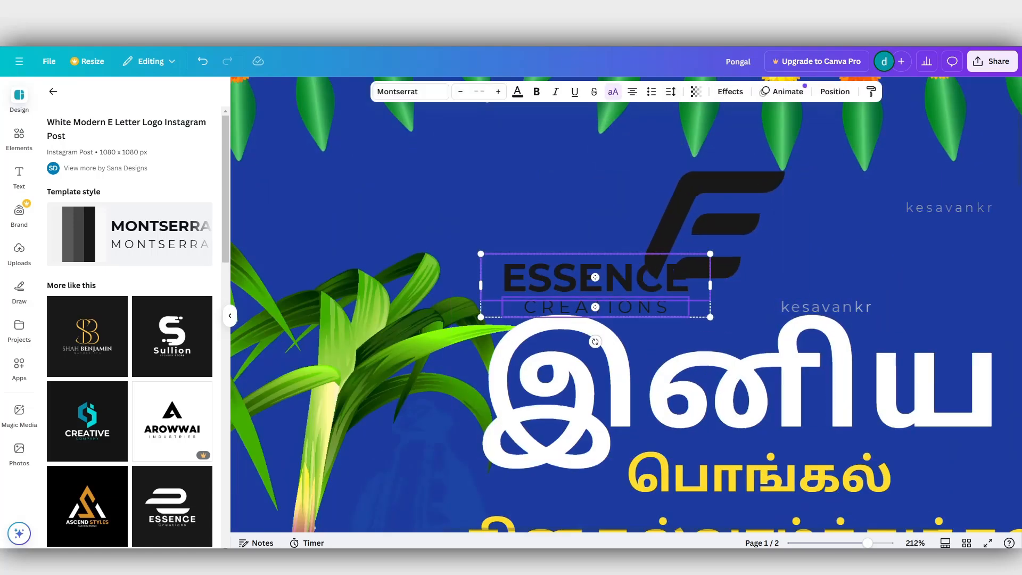
pyautogui.moveTo(618, 279); pyautogui.dragTo(722, 304)
pyautogui.click(517, 91)
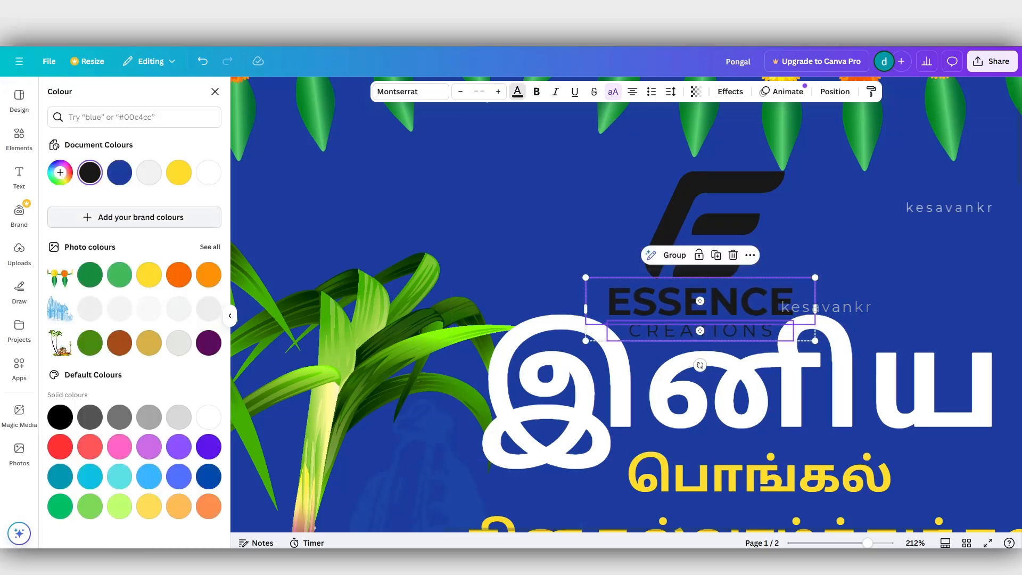
pyautogui.click(179, 173)
# Recolour the E icon white and check it against the whole heading area.
pyautogui.click(716, 224)
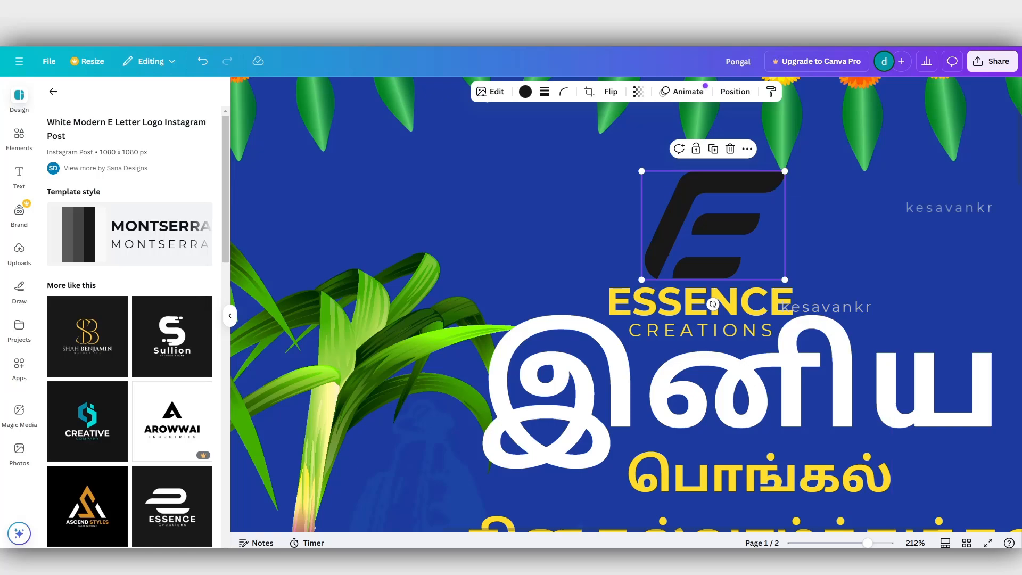
pyautogui.click(525, 91)
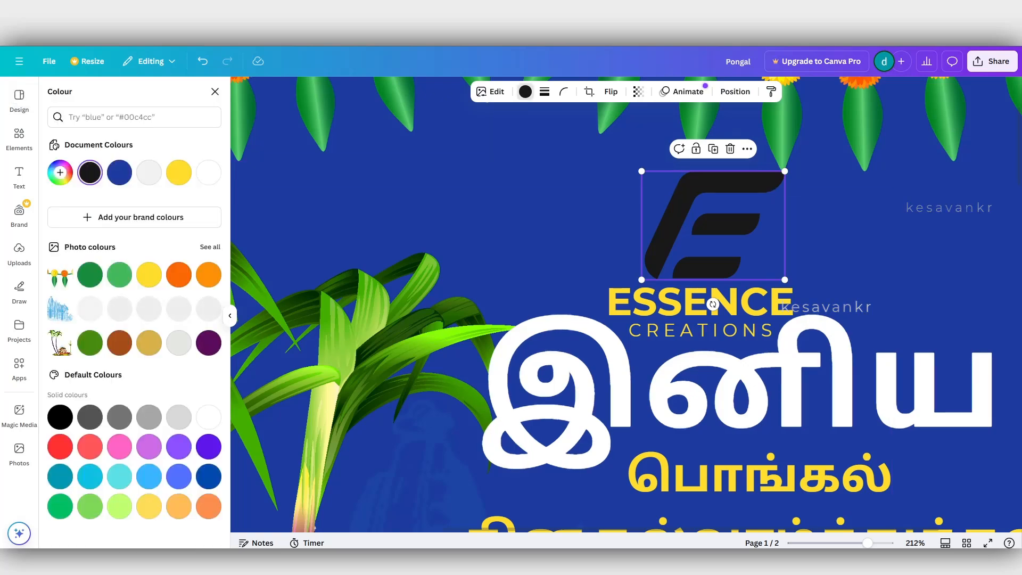
pyautogui.click(209, 172)
pyautogui.click(602, 213)
pyautogui.scroll(-5, 602, 213)
pyautogui.scroll(3, 625, 206)
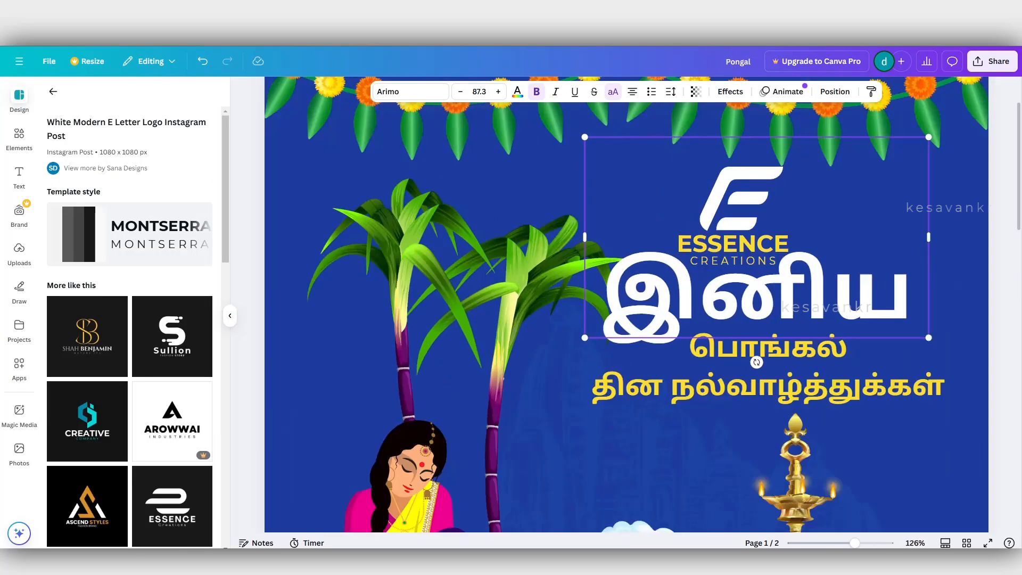
# Recolour the E icon with the document's yellow to match its brand text.
pyautogui.click(741, 198)
pyautogui.click(525, 91)
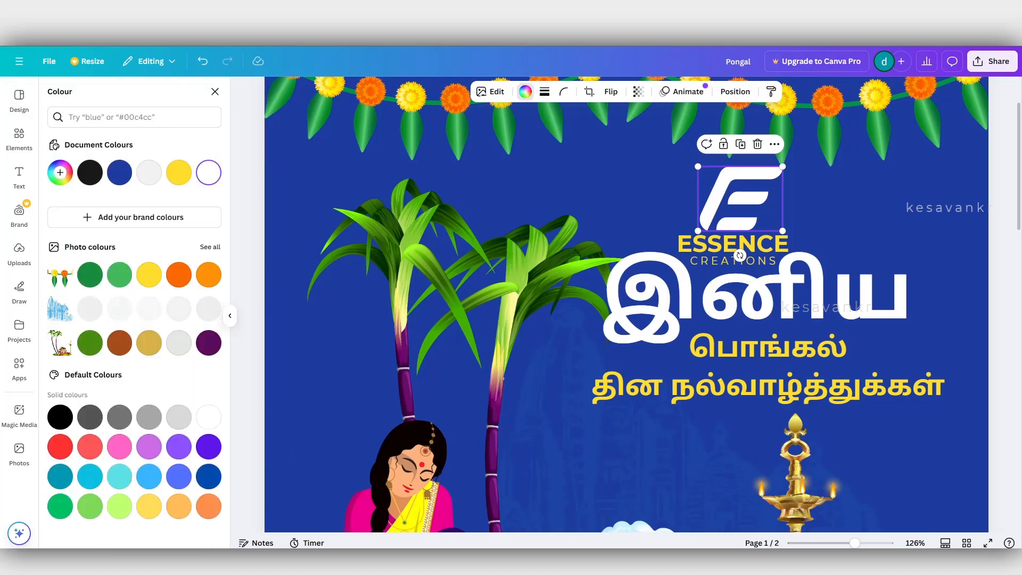
pyautogui.click(179, 173)
# Move the complete Essence Creations logo up and towards the sugarcane so it clears the white இனிய.
pyautogui.keyDown('shift'); pyautogui.click(733, 243); pyautogui.keyUp('shift')
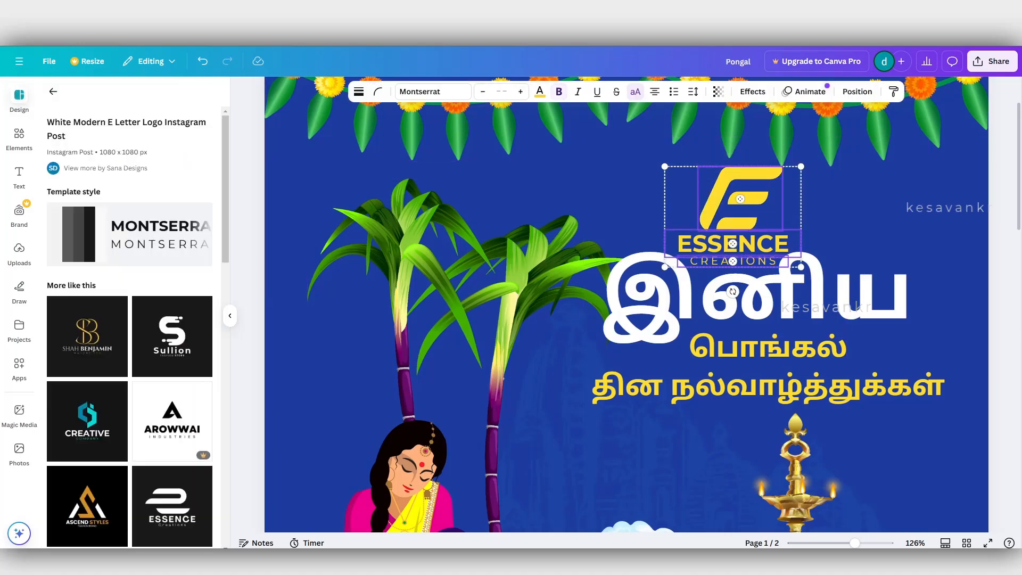
pyautogui.moveTo(733, 243); pyautogui.dragTo(650, 220)
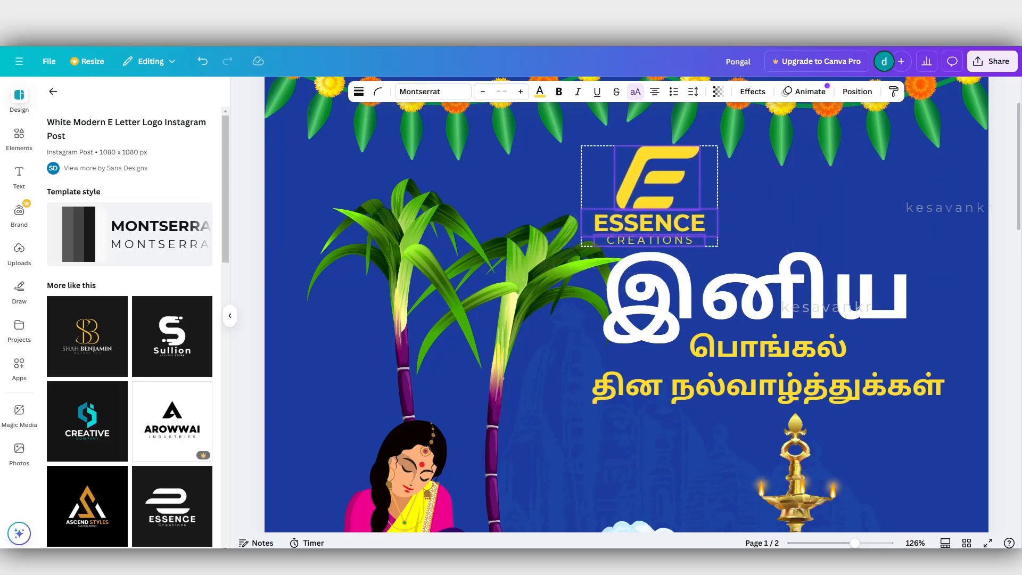
pyautogui.click(575, 330)
# Try resizing the sugarcane-and-pot illustration and the seated woman as separate elements, and undo the woman's resize.
pyautogui.scroll(-5, 574, 330)
pyautogui.click(852, 320)
pyautogui.scroll(3, 684, 215)
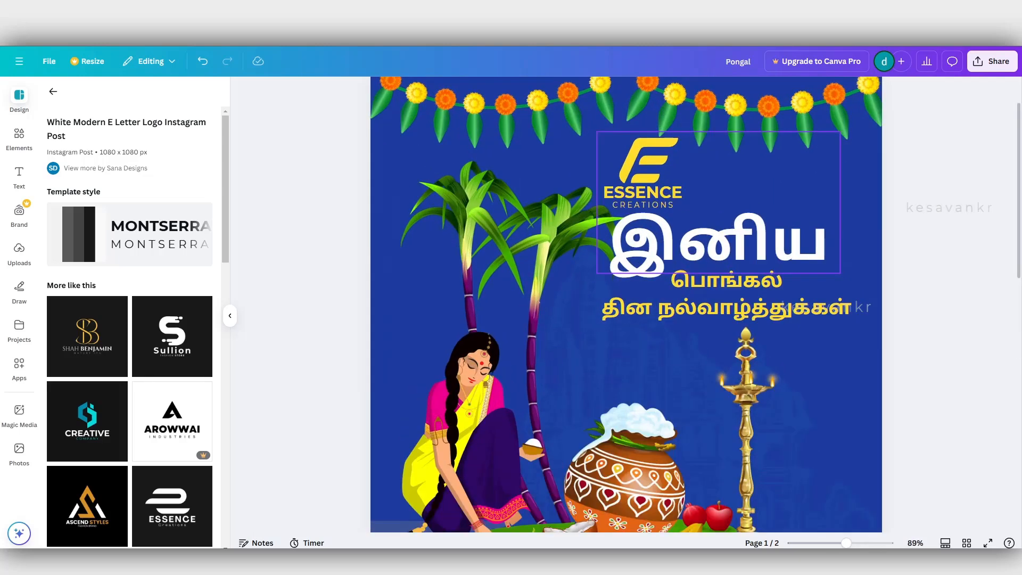
pyautogui.scroll(-2, 626, 304)
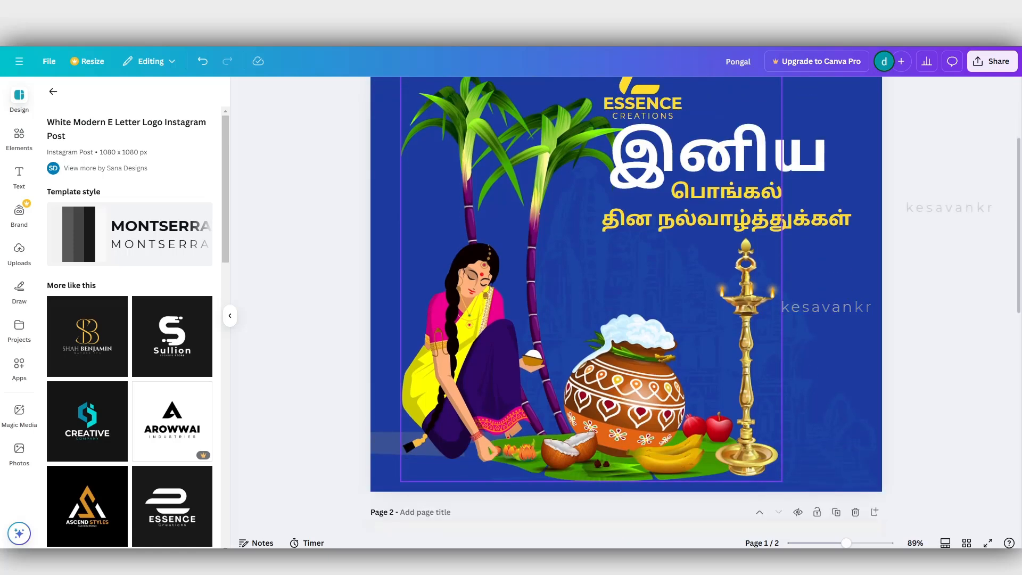
pyautogui.scroll(2, 639, 346)
pyautogui.click(638, 346)
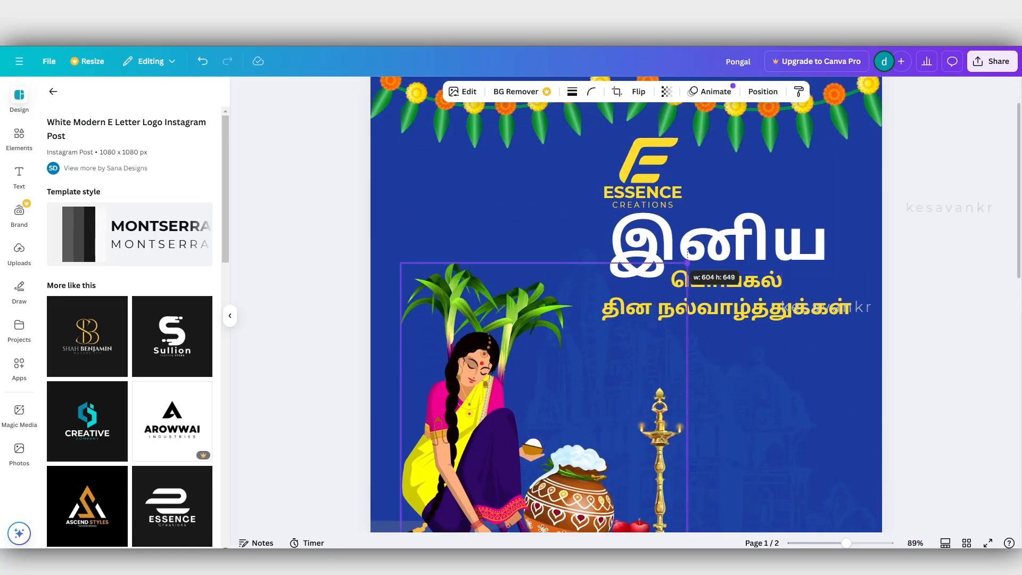
pyautogui.scroll(-2, 727, 219)
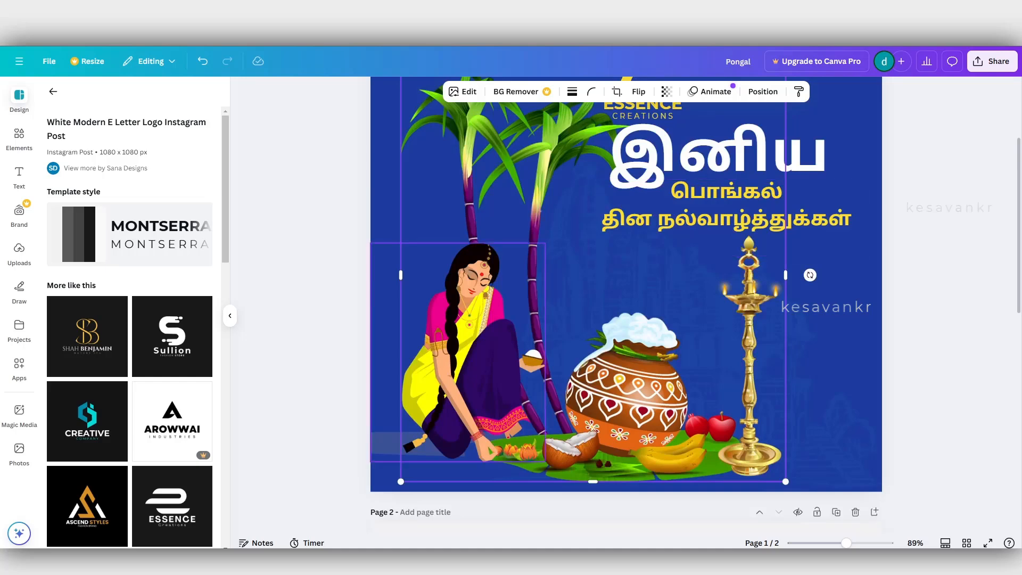
pyautogui.click(462, 354)
pyautogui.moveTo(544, 243); pyautogui.dragTo(480, 324)
pyautogui.hotkey('ctrl', 'z')
# Scale the seated woman and the sugarcane illustration down together and move them into the post's lower-left corner.
pyautogui.keyDown('shift'); pyautogui.click(628, 386); pyautogui.keyUp('shift')
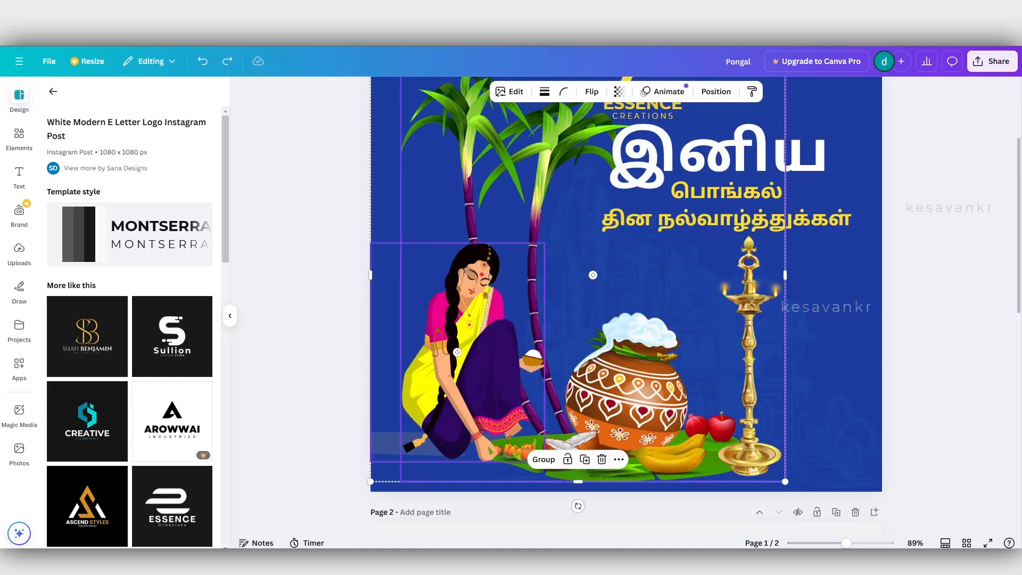
pyautogui.moveTo(628, 386); pyautogui.dragTo(597, 421)
pyautogui.scroll(2, 666, 256)
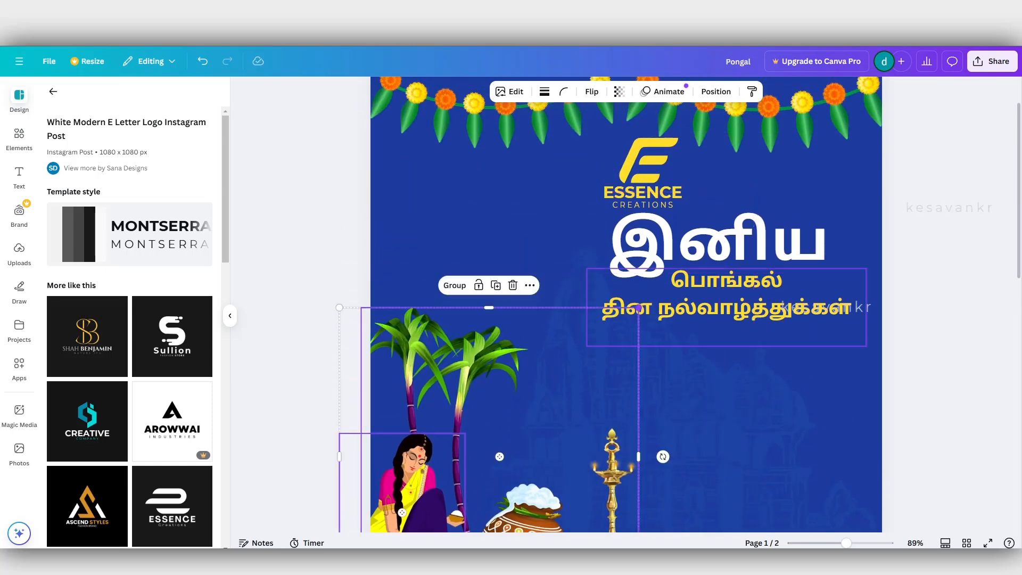
pyautogui.scroll(-4, 625, 304)
pyautogui.scroll(3, 625, 304)
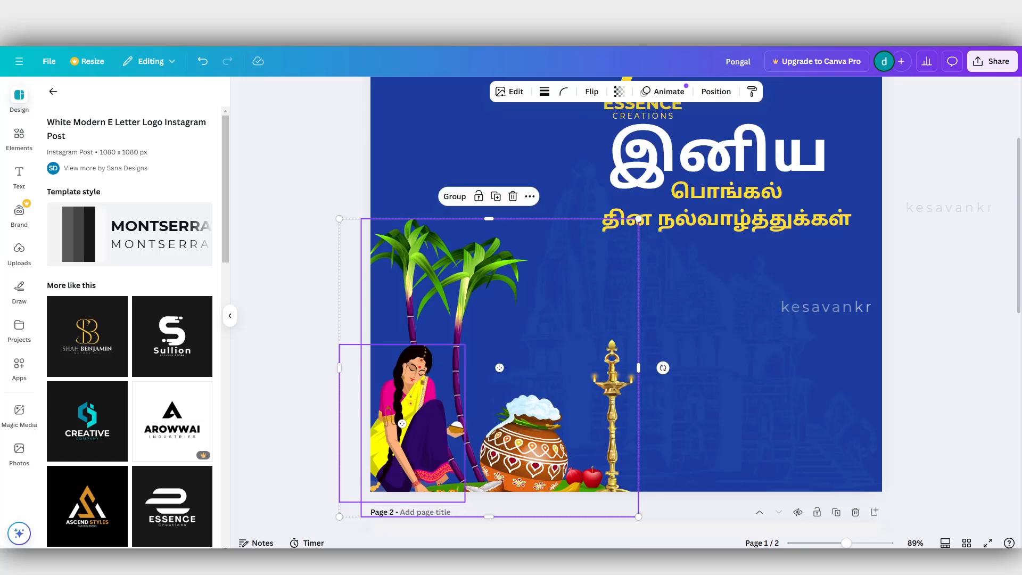
pyautogui.moveTo(596, 405); pyautogui.dragTo(605, 404)
# Enlarge the yellow பொங்கல் தின நல்வாழ்த்துக்கள் text to size 43.5 and narrow its box to about 694 px, wrapping it onto three lines.
pyautogui.scroll(2, 698, 314)
pyautogui.click(702, 310)
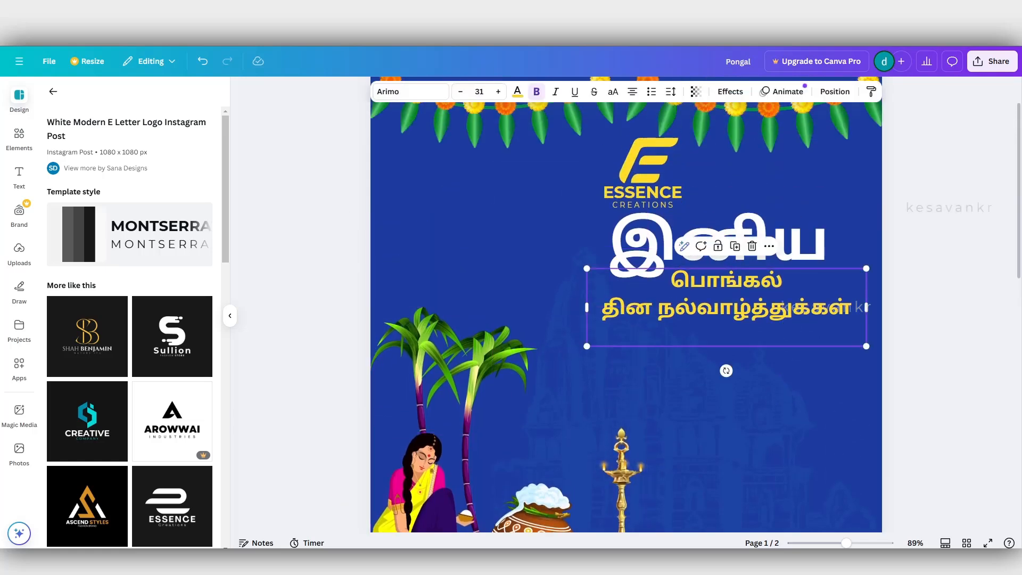
pyautogui.moveTo(586, 346); pyautogui.dragTo(474, 377)
pyautogui.moveTo(639, 326); pyautogui.dragTo(659, 347)
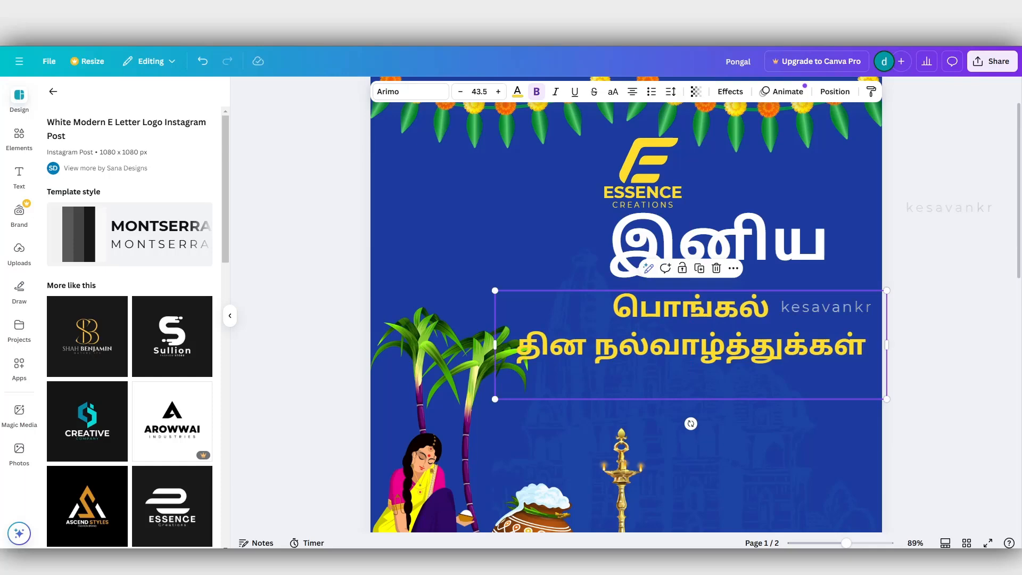
pyautogui.moveTo(886, 345); pyautogui.dragTo(824, 364)
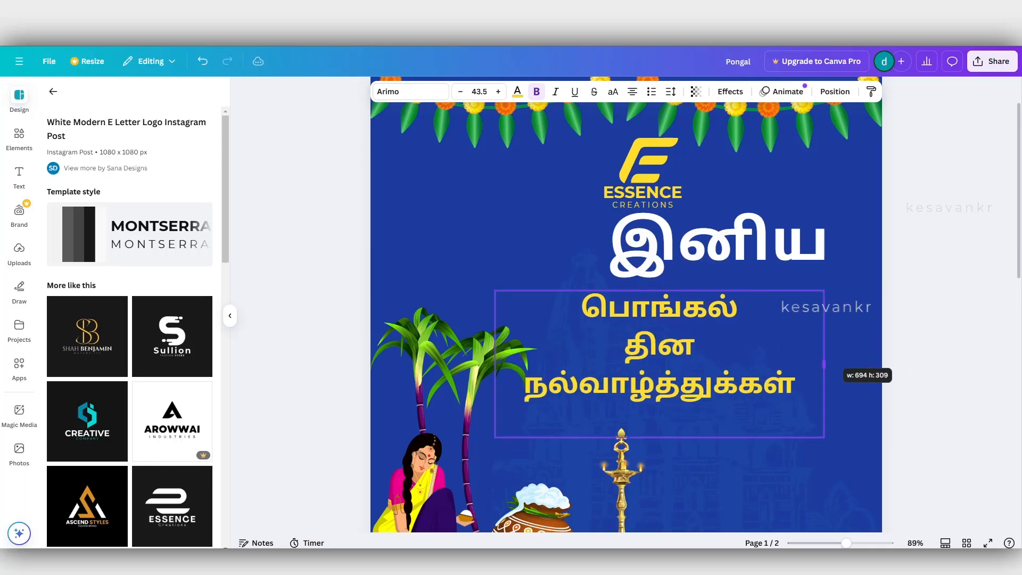
# Move the white இனிய above the sugarcane and place the three-line yellow text beside its right end.
pyautogui.moveTo(735, 354); pyautogui.dragTo(753, 354)
pyautogui.moveTo(719, 242); pyautogui.dragTo(533, 271)
pyautogui.moveTo(678, 352); pyautogui.dragTo(723, 322)
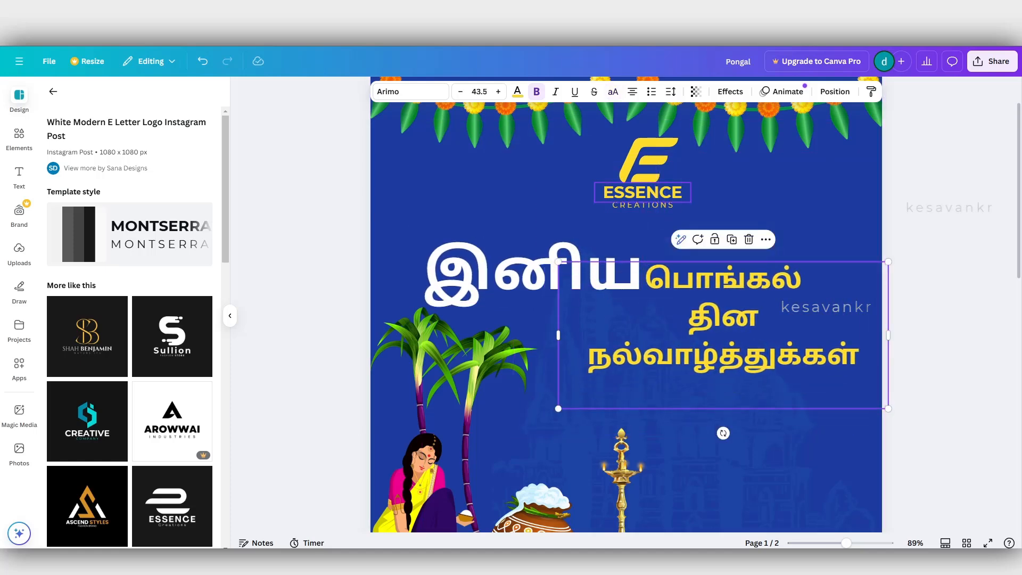
# Enlarge the complete Essence Creations logo and position it centrally above the heading, just below the garland.
pyautogui.click(642, 193)
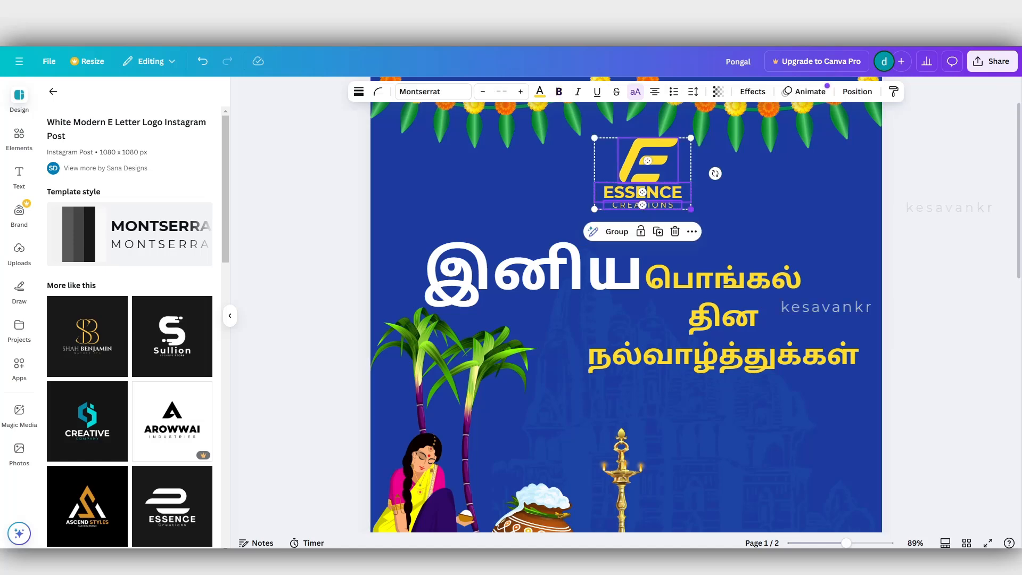
pyautogui.moveTo(691, 209); pyautogui.dragTo(742, 224)
pyautogui.click(724, 319)
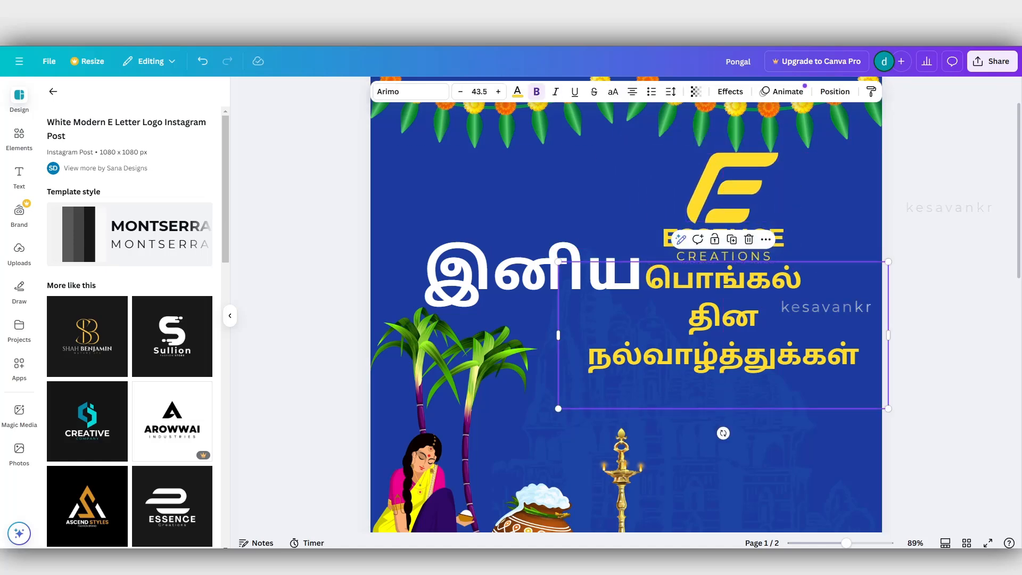
pyautogui.click(732, 187)
pyautogui.keyDown('shift'); pyautogui.click(723, 237); pyautogui.keyUp('shift')
pyautogui.keyDown('shift'); pyautogui.click(724, 256); pyautogui.keyUp('shift')
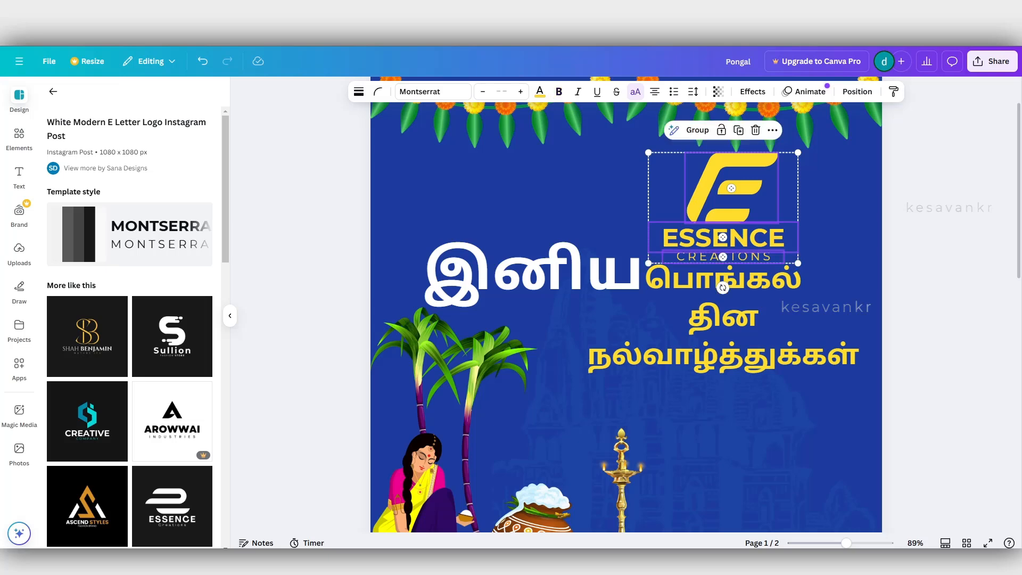
pyautogui.moveTo(723, 240); pyautogui.dragTo(655, 230)
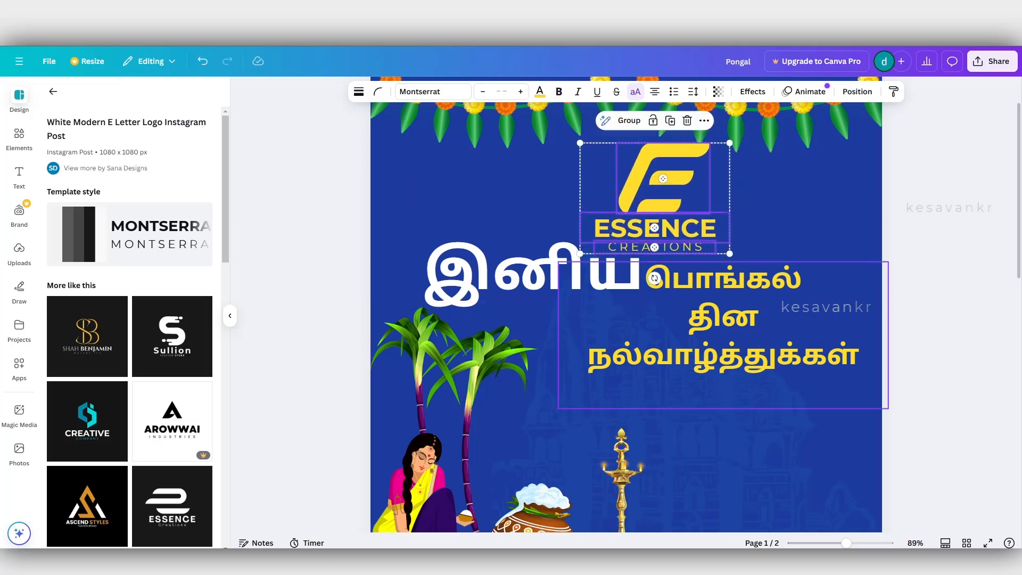
# Duplicate the yellow greeting text, change the copy to 2025 and place it centred below நல்வாழ்த்துக்கள்.
pyautogui.click(724, 319)
pyautogui.moveTo(724, 320); pyautogui.dragTo(730, 364)
pyautogui.doubleClick(730, 364)
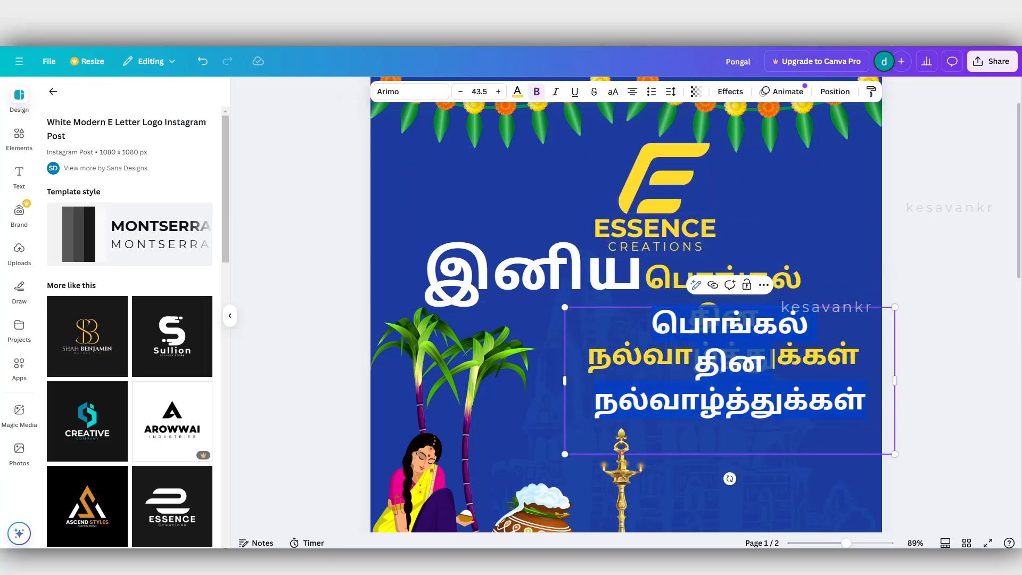
pyautogui.write('தின')
pyautogui.click(731, 439)
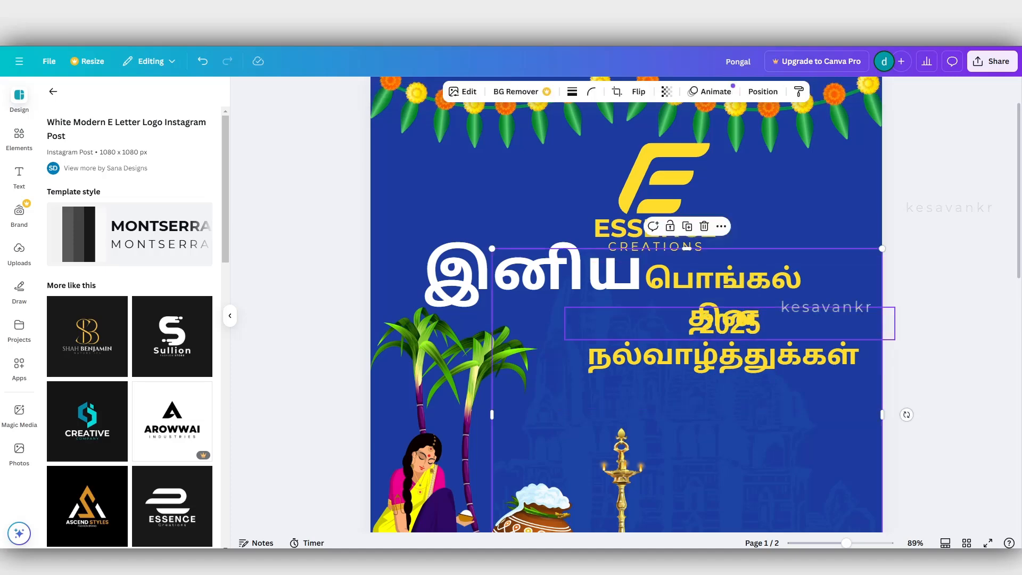
pyautogui.moveTo(730, 324); pyautogui.dragTo(716, 399)
pyautogui.scroll(-2, 626, 319)
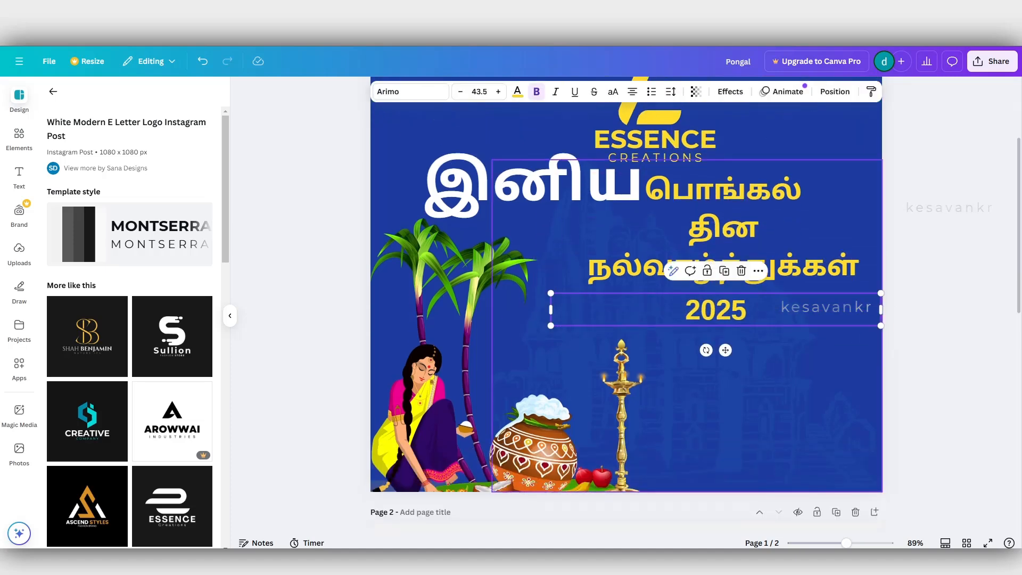
pyautogui.click(948, 341)
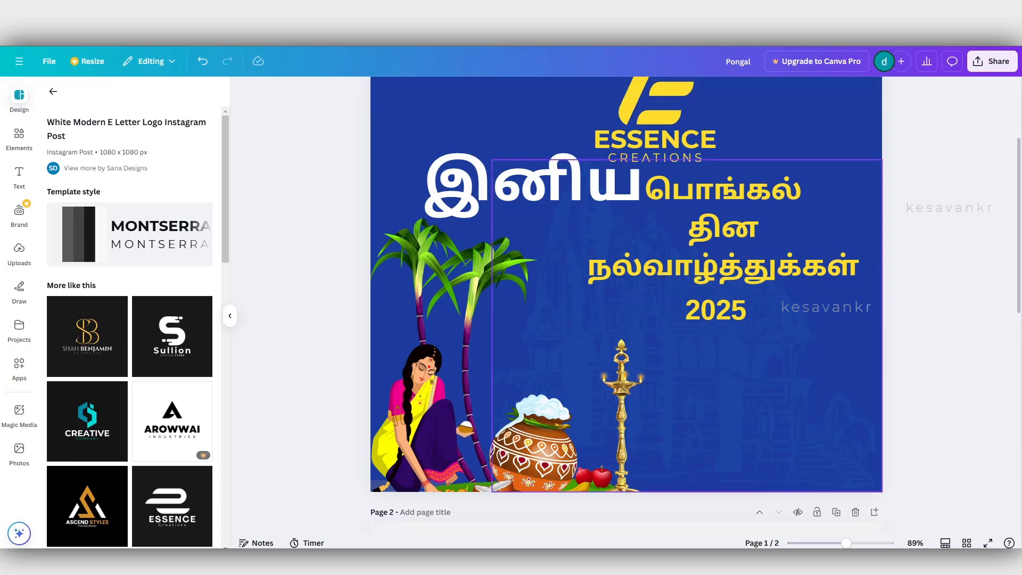
# Search the elements for "party" and restrict the results to graphics.
pyautogui.click(19, 139)
pyautogui.moveTo(94, 96); pyautogui.dragTo(75, 96)
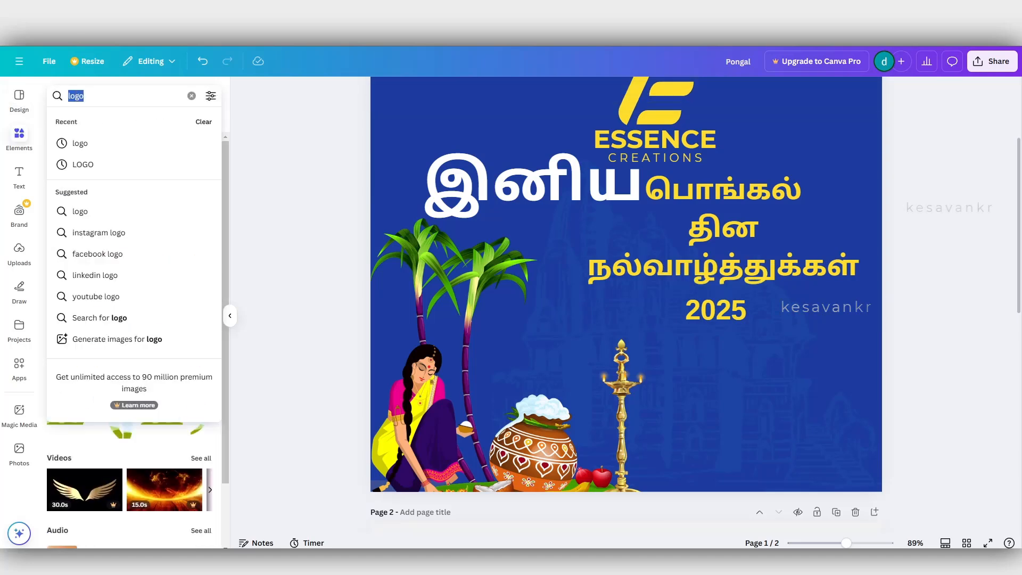
pyautogui.write('party')
pyautogui.press('Return')
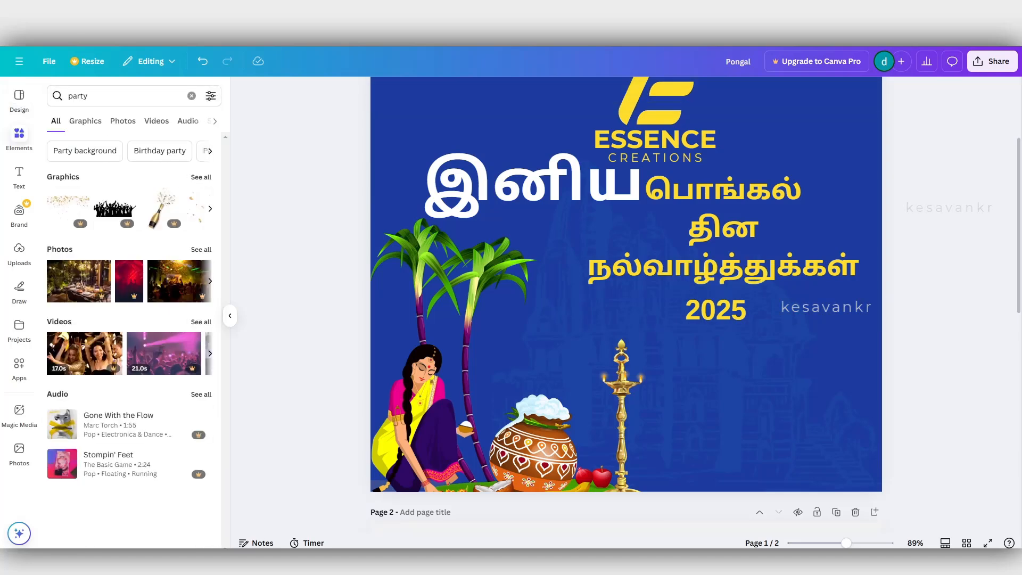
pyautogui.click(85, 121)
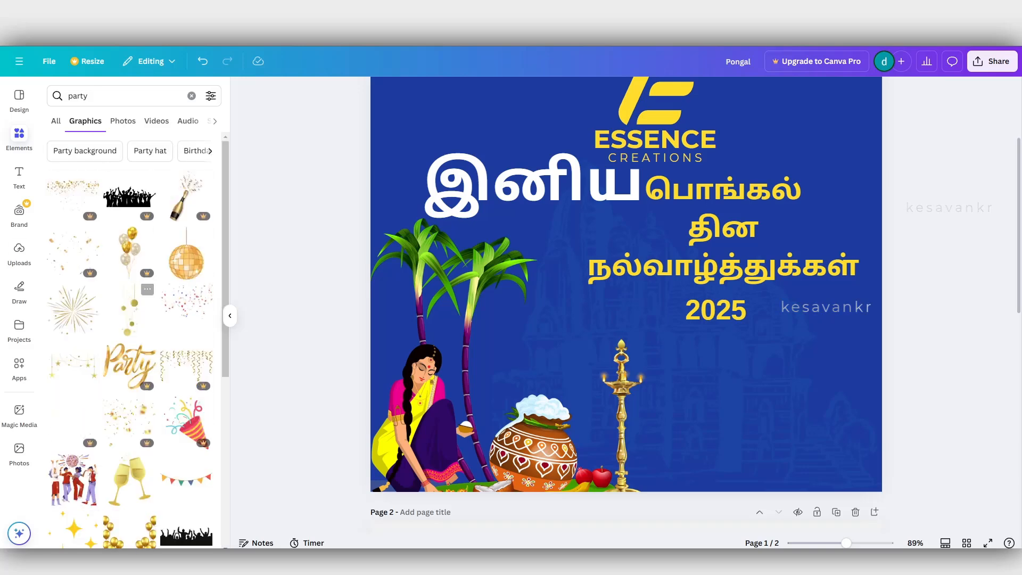
# Add the gold-and-silver firework burst and place it in the post's empty lower-right area.
pyautogui.click(73, 311)
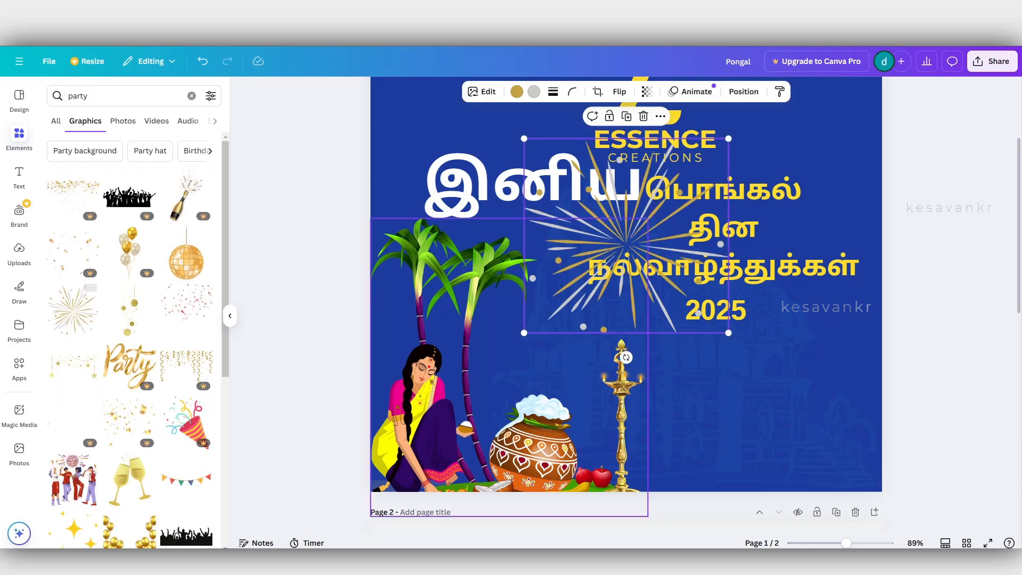
pyautogui.scroll(-2, 636, 229)
pyautogui.moveTo(646, 220); pyautogui.dragTo(826, 349)
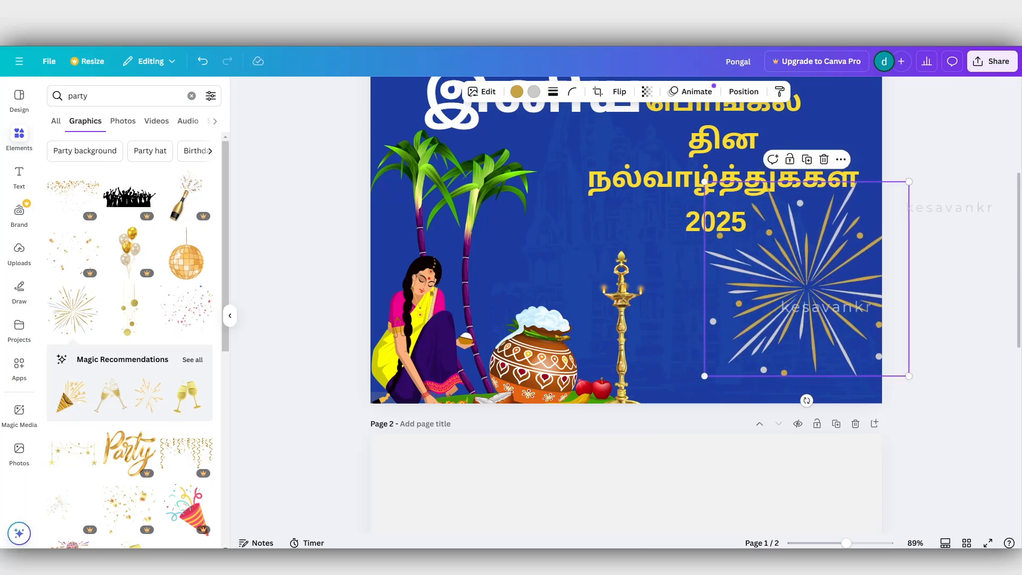
# Add the recommended gold party popper, scale it down and place it above the pot, between the sugarcane and the lamp.
pyautogui.click(72, 397)
pyautogui.scroll(2, 639, 234)
pyautogui.moveTo(627, 240); pyautogui.dragTo(587, 320)
pyautogui.moveTo(492, 213); pyautogui.dragTo(554, 281)
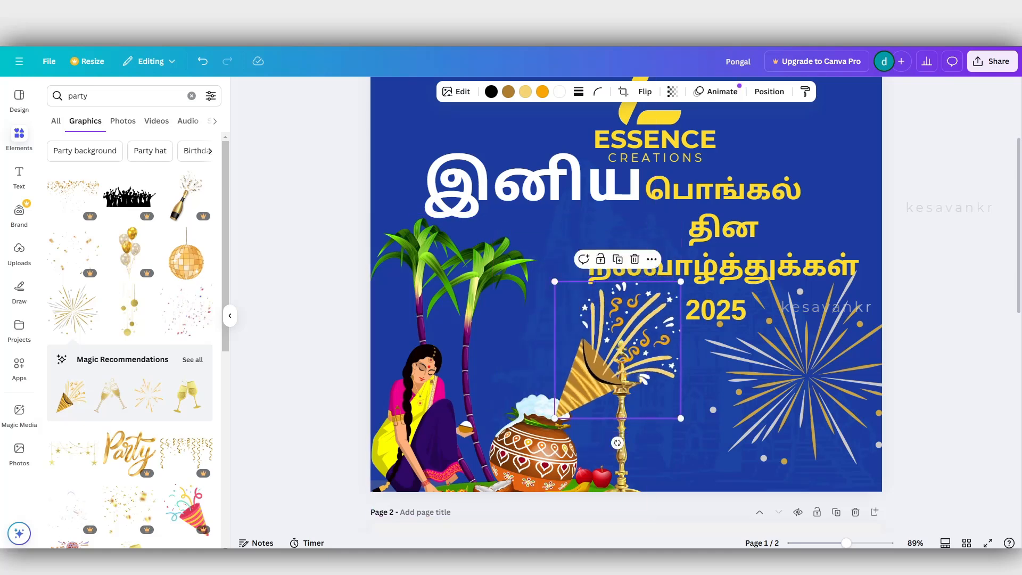
pyautogui.moveTo(608, 346); pyautogui.dragTo(533, 340)
pyautogui.scroll(-4, 533, 340)
pyautogui.click(459, 250)
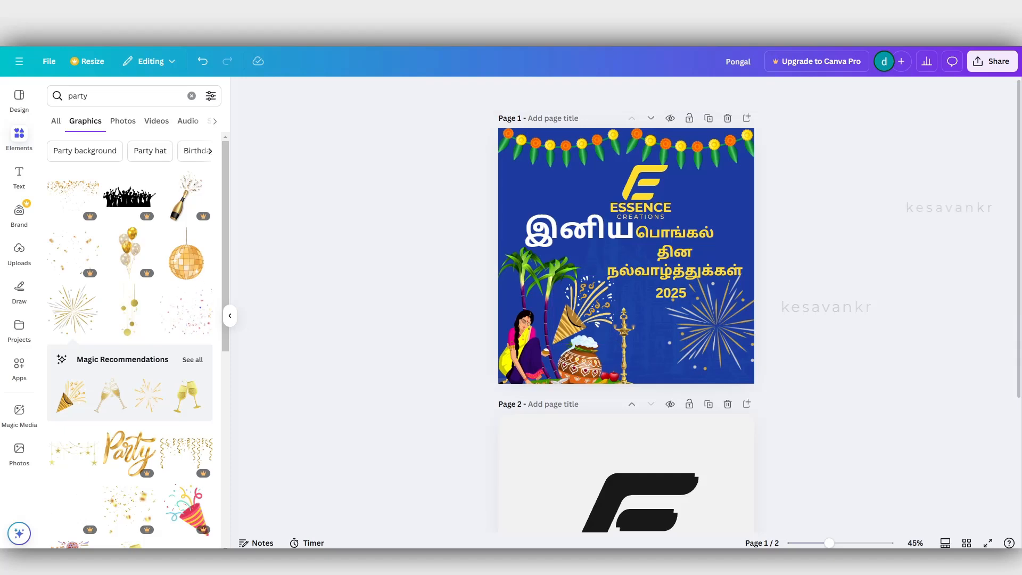
pyautogui.scroll(3, 459, 250)
pyautogui.scroll(1, 532, 250)
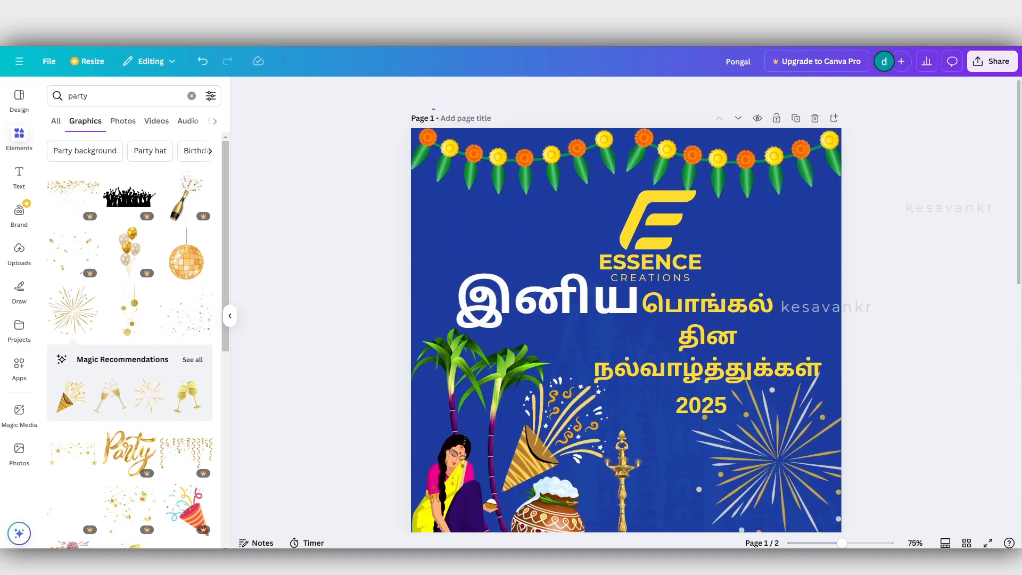
pyautogui.moveTo(337, 100); pyautogui.dragTo(868, 350)
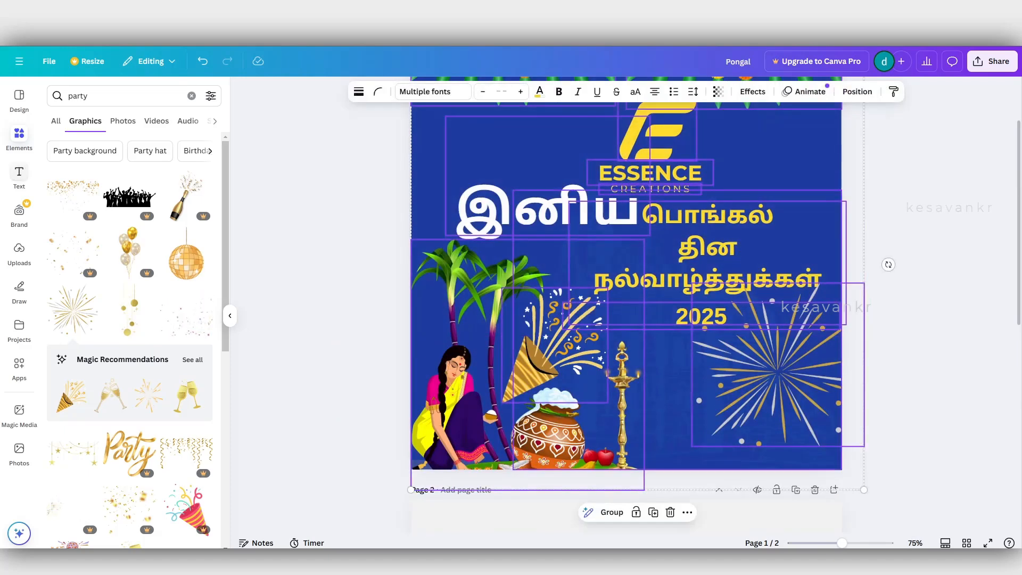
pyautogui.press('Escape')
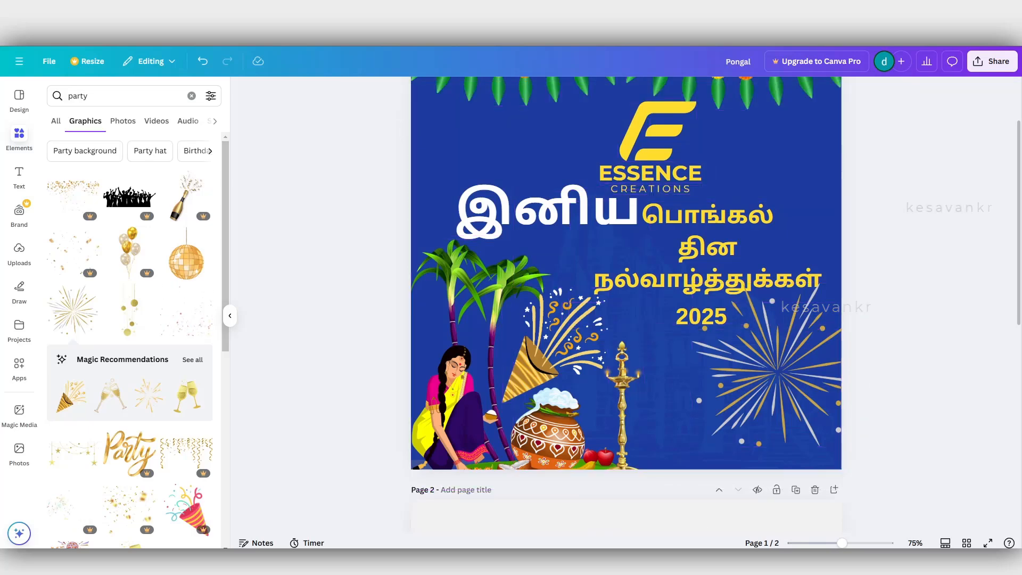